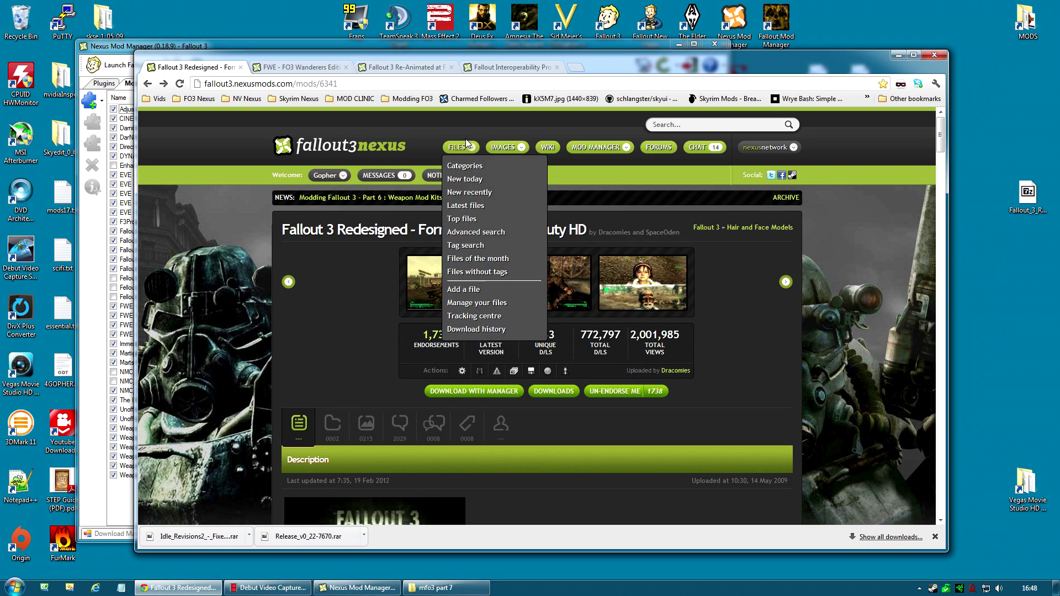
- Download Release v0_22 and the Idle Revisions2 - Fixed update of Fallout 3 Re-Animated through the mod manager
left_click(414, 68)
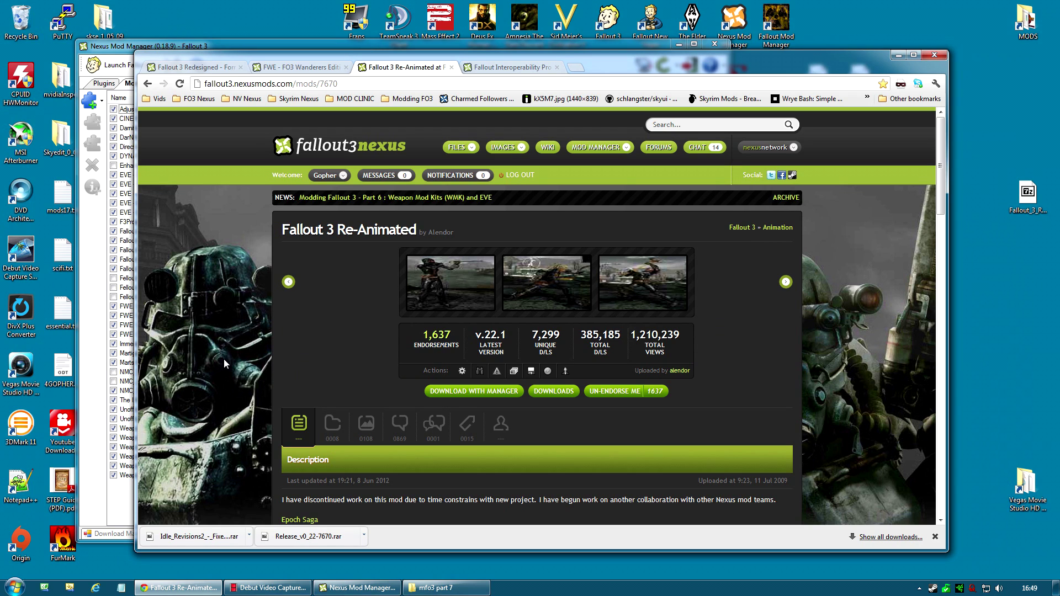
left_click(330, 425)
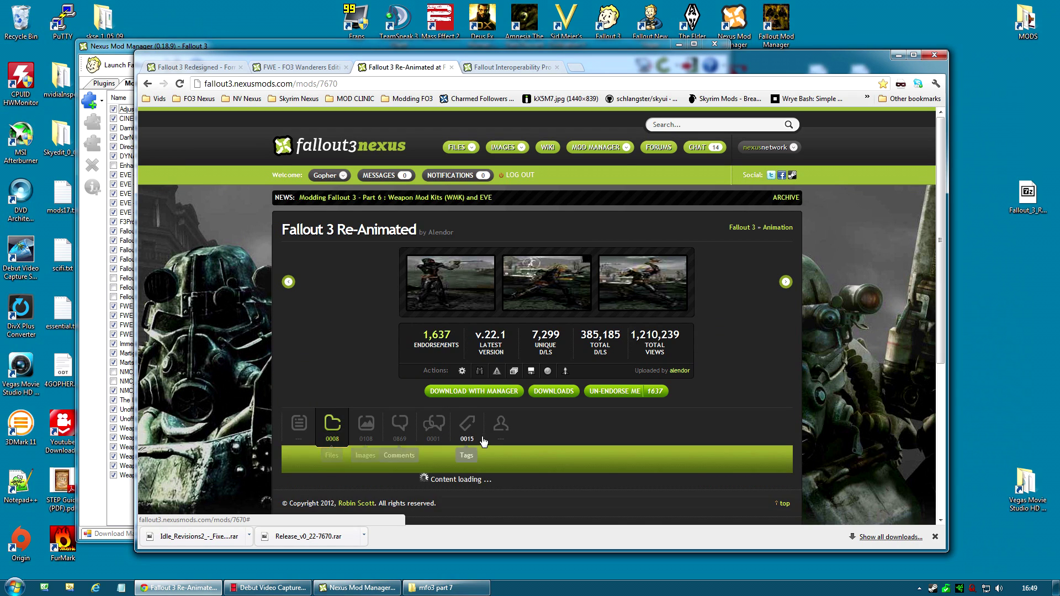
scroll(582, 426, "down", 4)
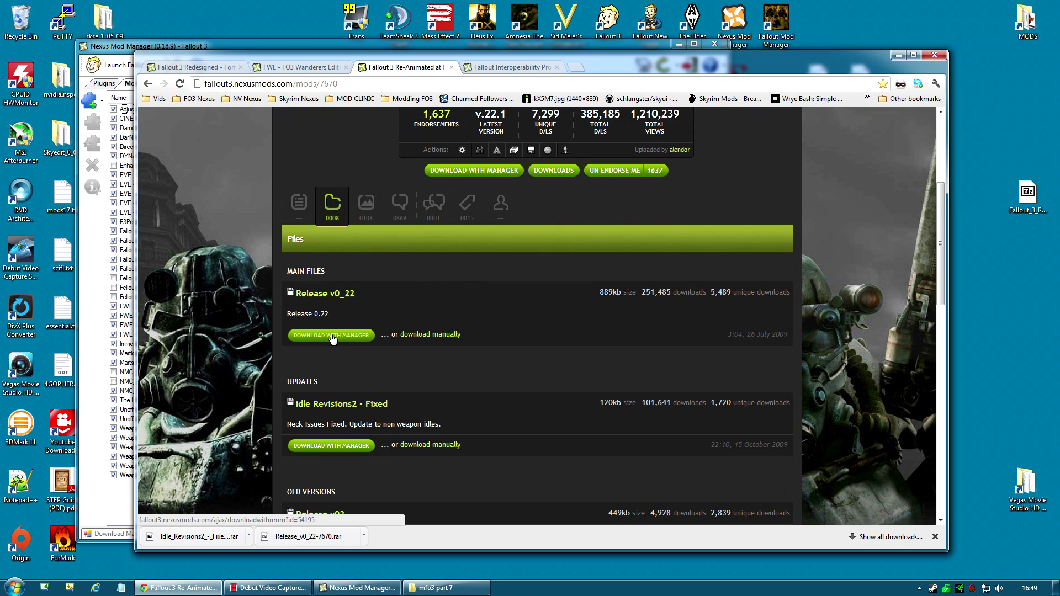
left_click(342, 337)
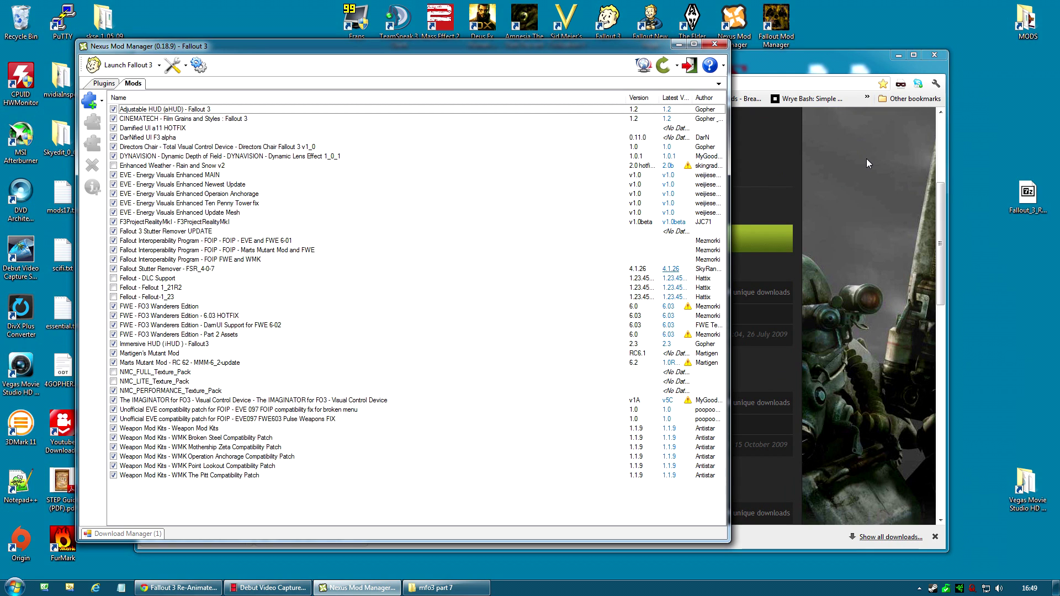
left_click(866, 158)
scroll(473, 369, "down", 2)
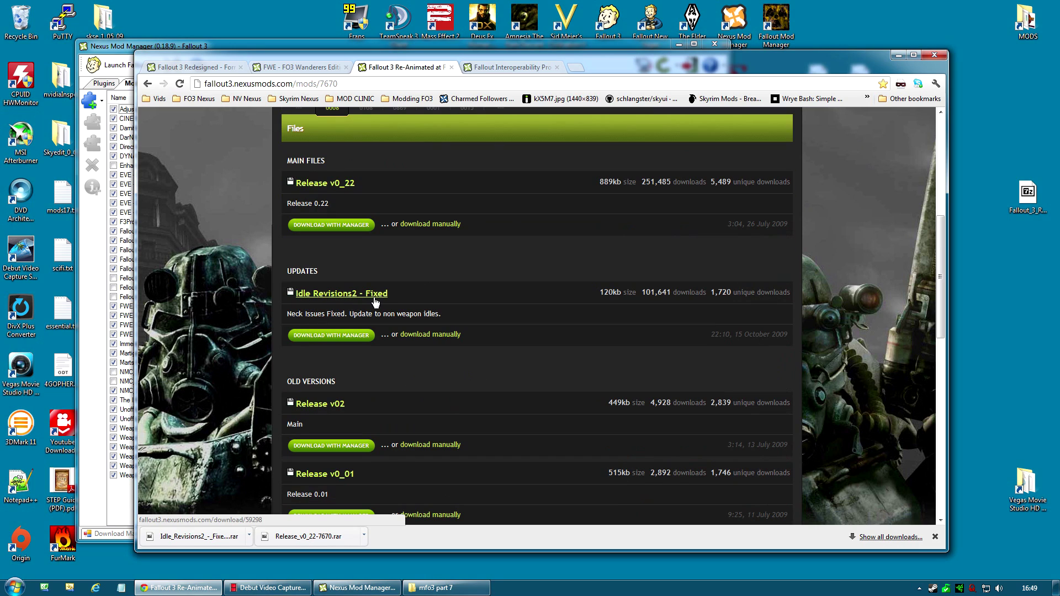
left_click(335, 338)
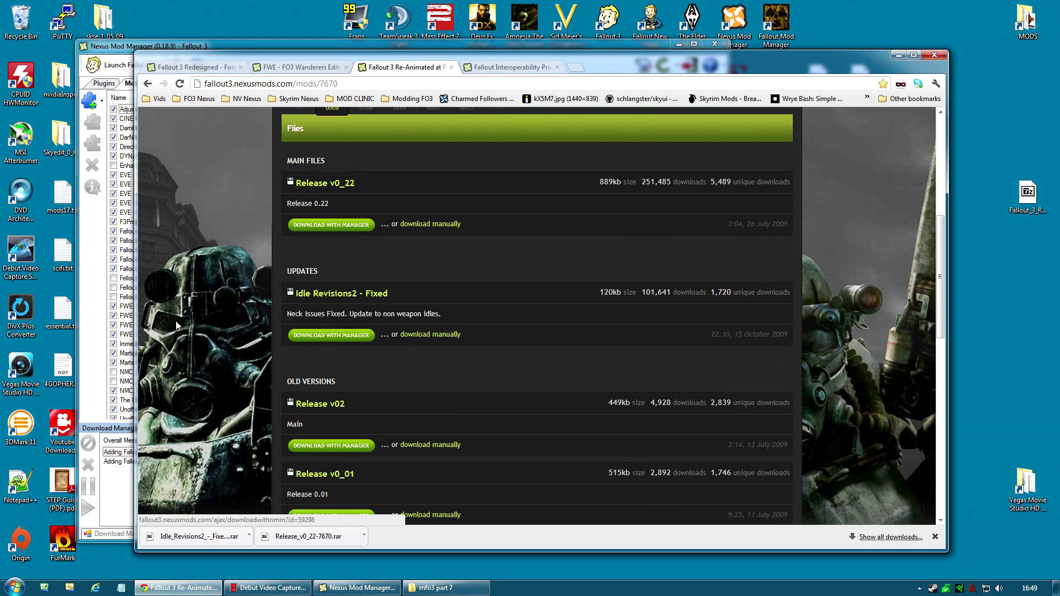
- Switch to Nexus Mod Manager and activate Fallout 3 Re-Animated - Release v0_22
left_click(116, 515)
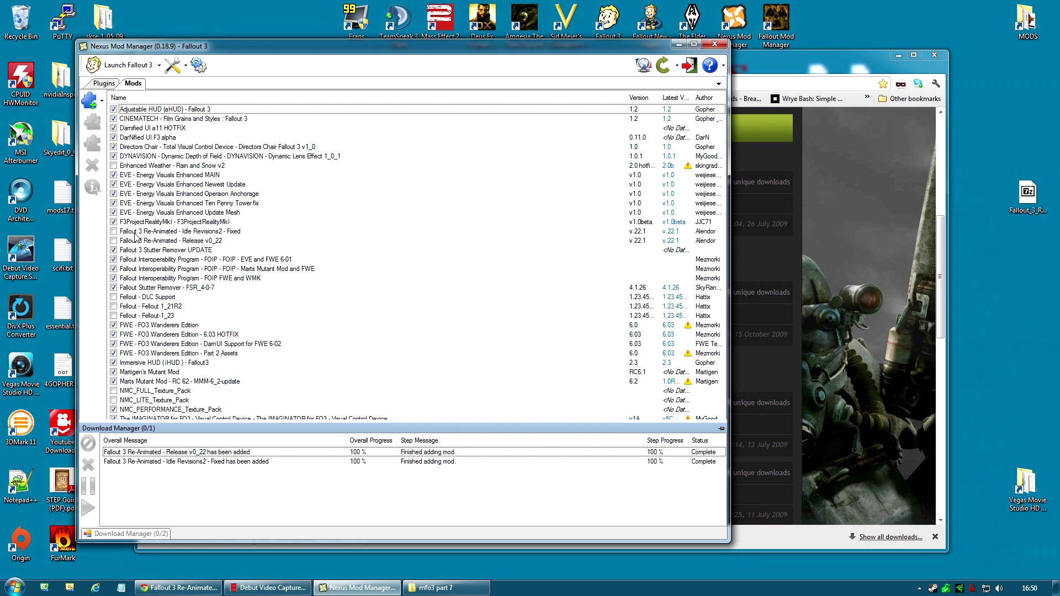
left_click(164, 243)
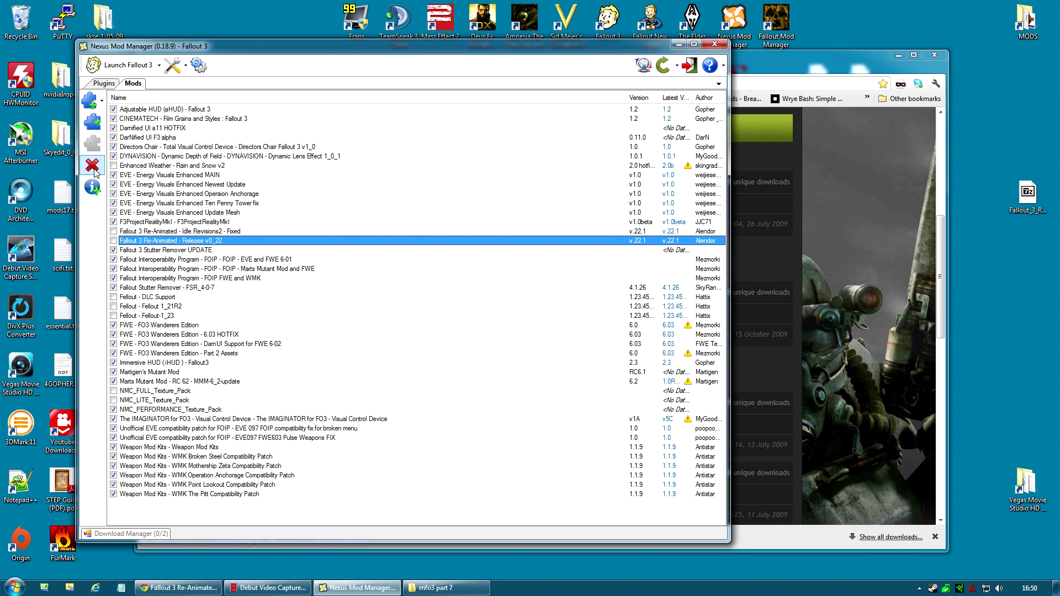
left_click(92, 125)
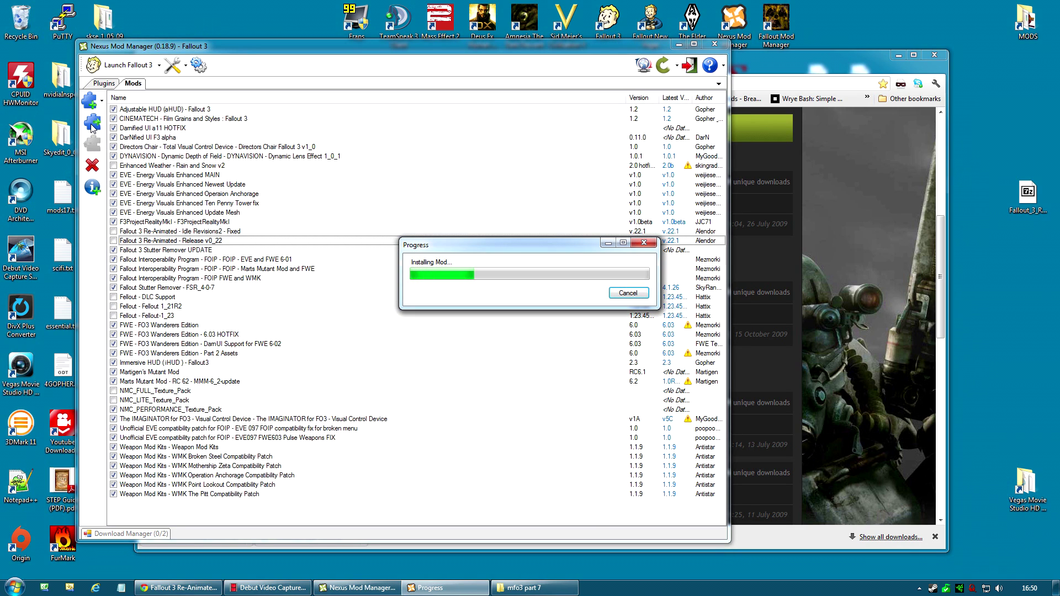
left_click(577, 332)
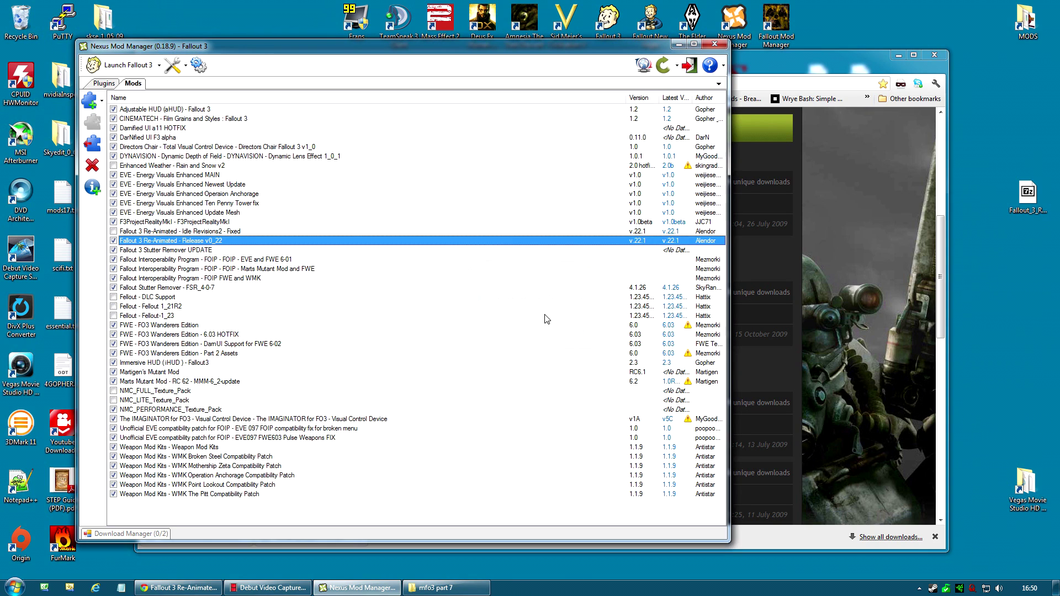
- Activate Fallout 3 Re-Animated - Idle Revisions2 - Fixed as a normal install instead of an upgrade, overwriting all conflicting files
left_click(149, 233)
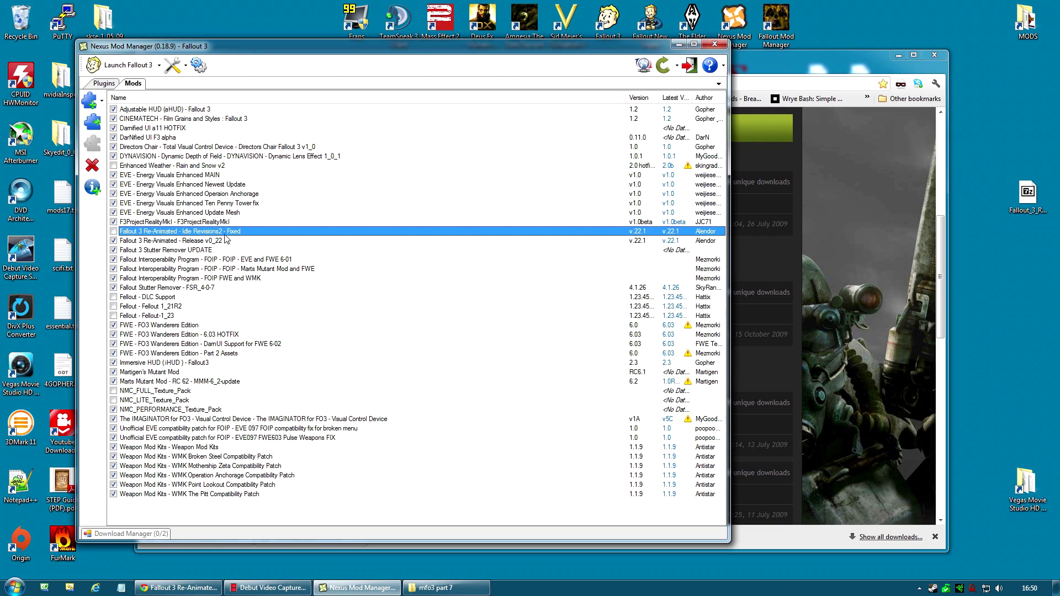
left_click(97, 128)
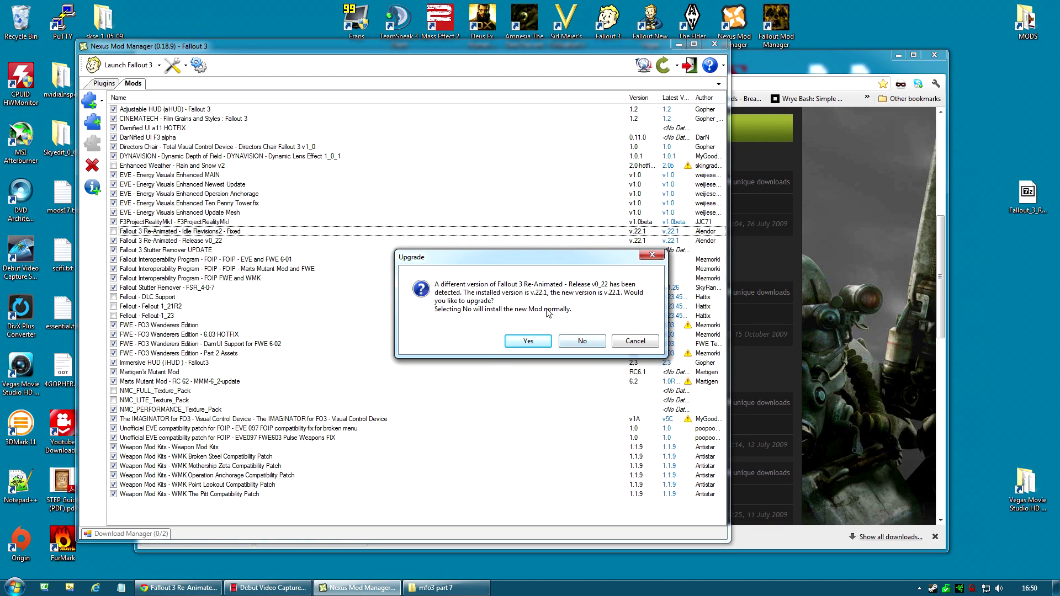
left_click(585, 341)
left_click(585, 342)
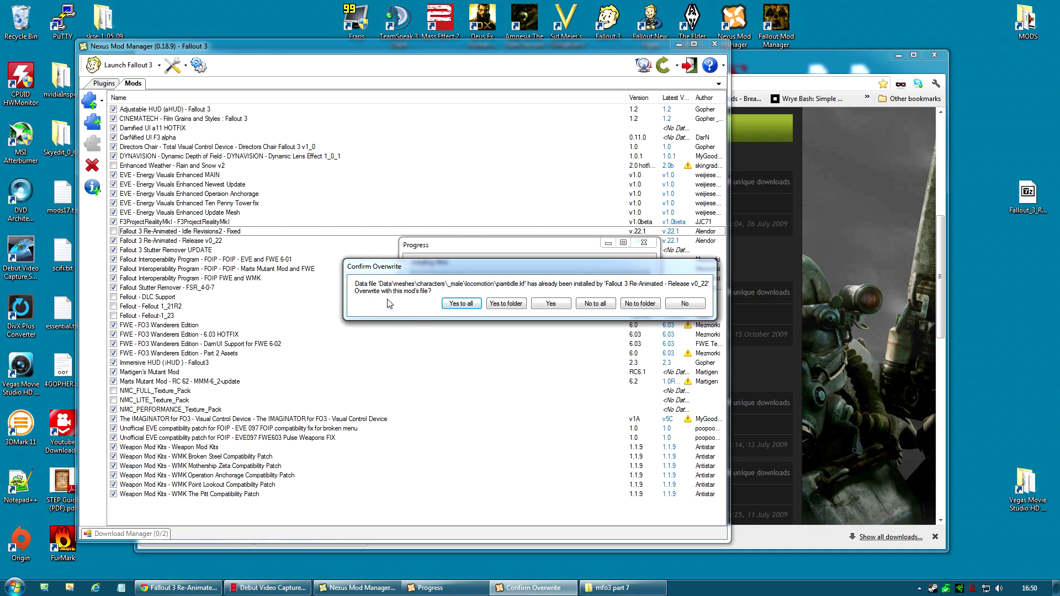
left_click(460, 308)
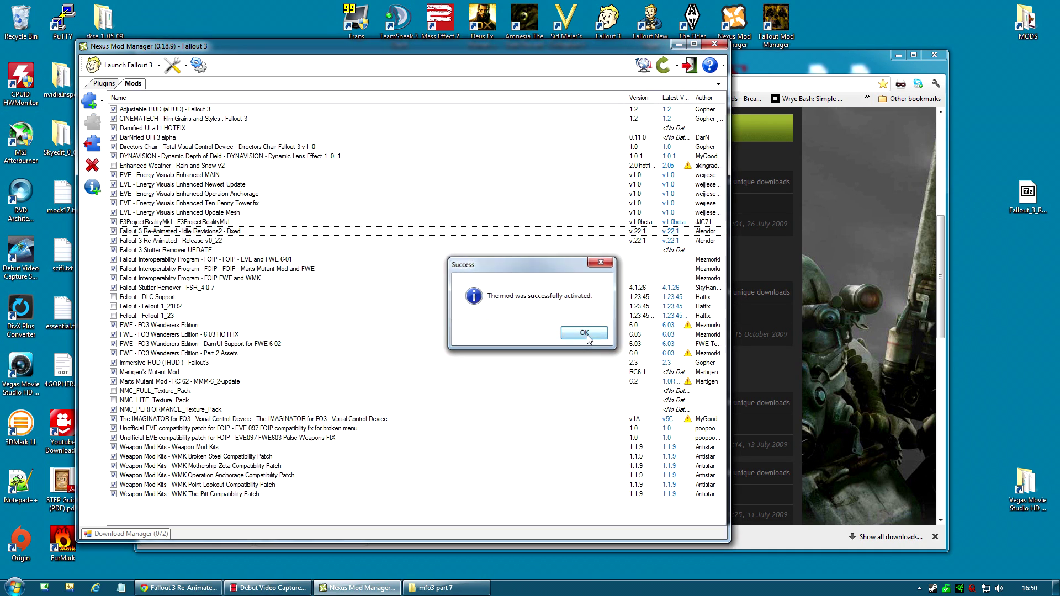
left_click(584, 334)
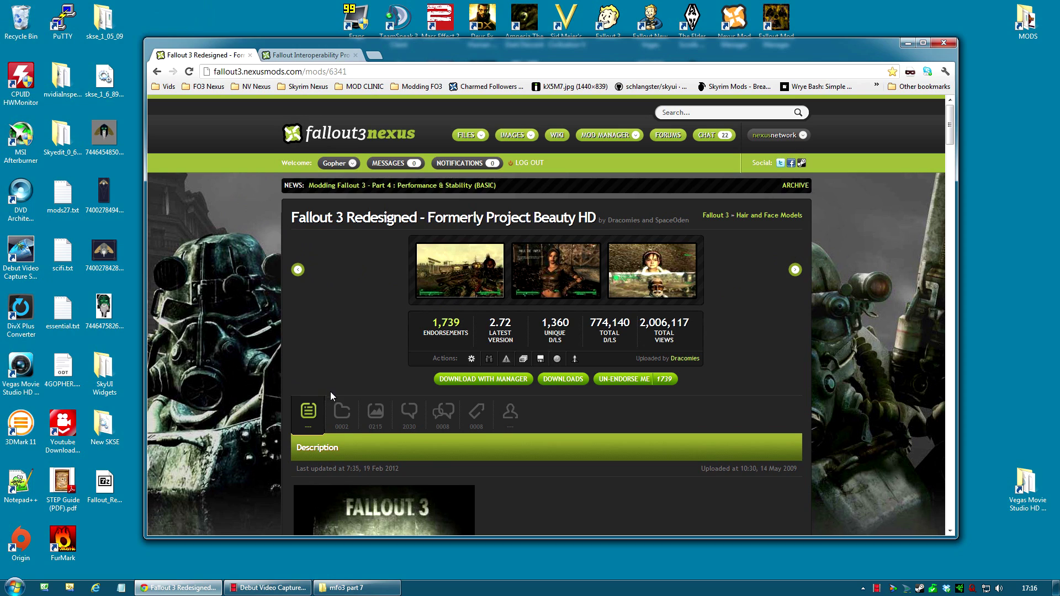
- View the Fallout 3 Redesigned file list, and add the FOIP - Project Beauty and FWE patch to the mod manager from its mod page
left_click(339, 411)
scroll(859, 373, "down", 3)
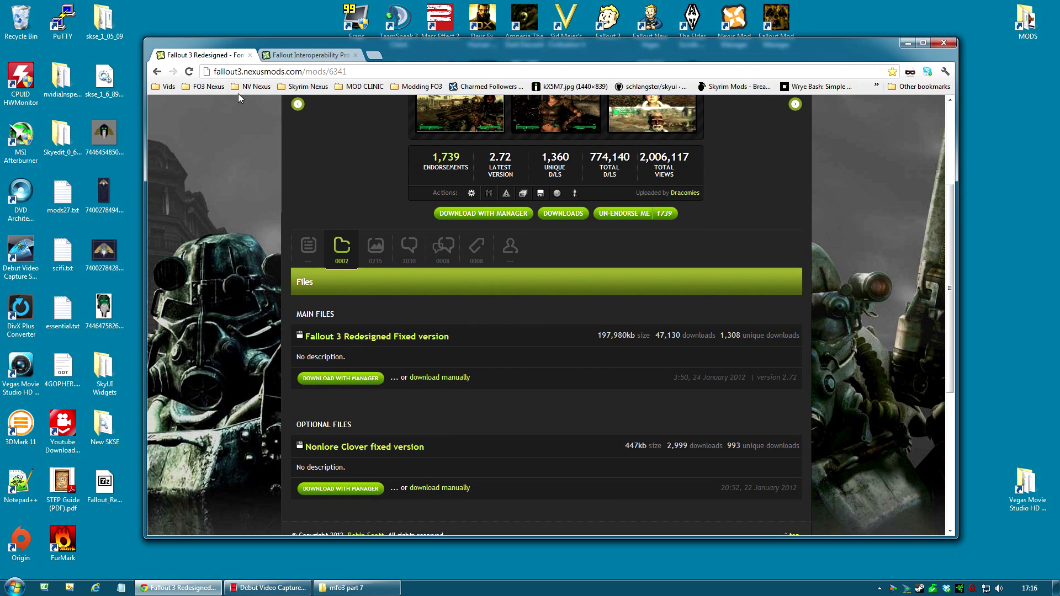
left_click(308, 58)
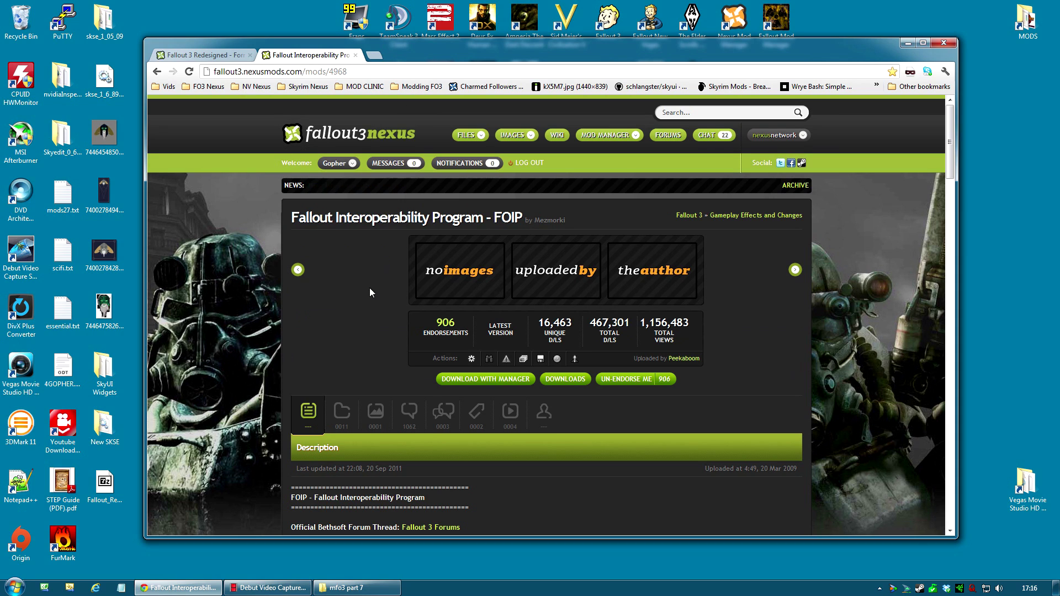
left_click(342, 415)
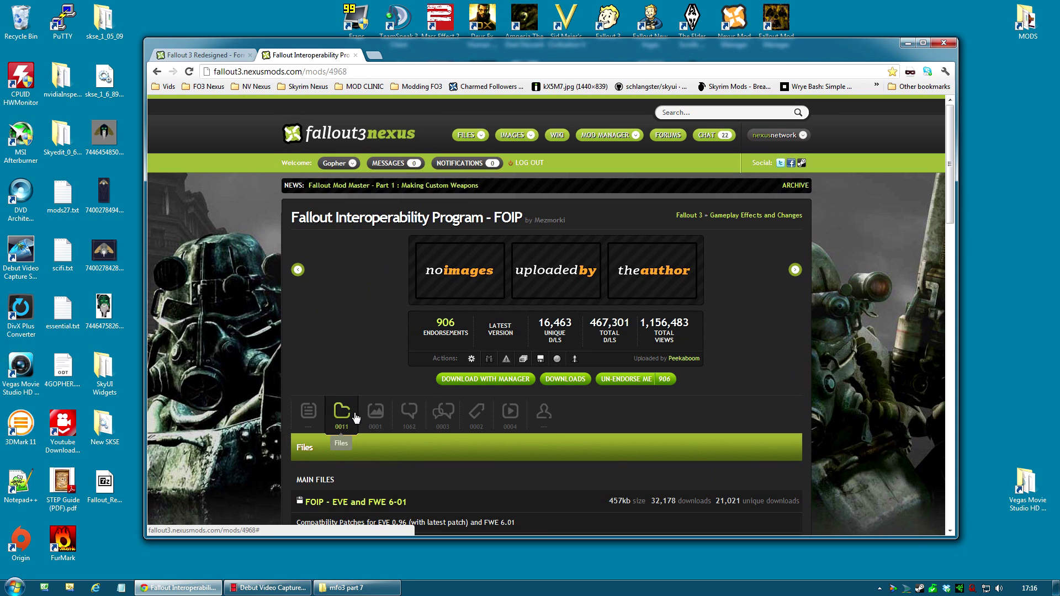
scroll(565, 392, "down", 6)
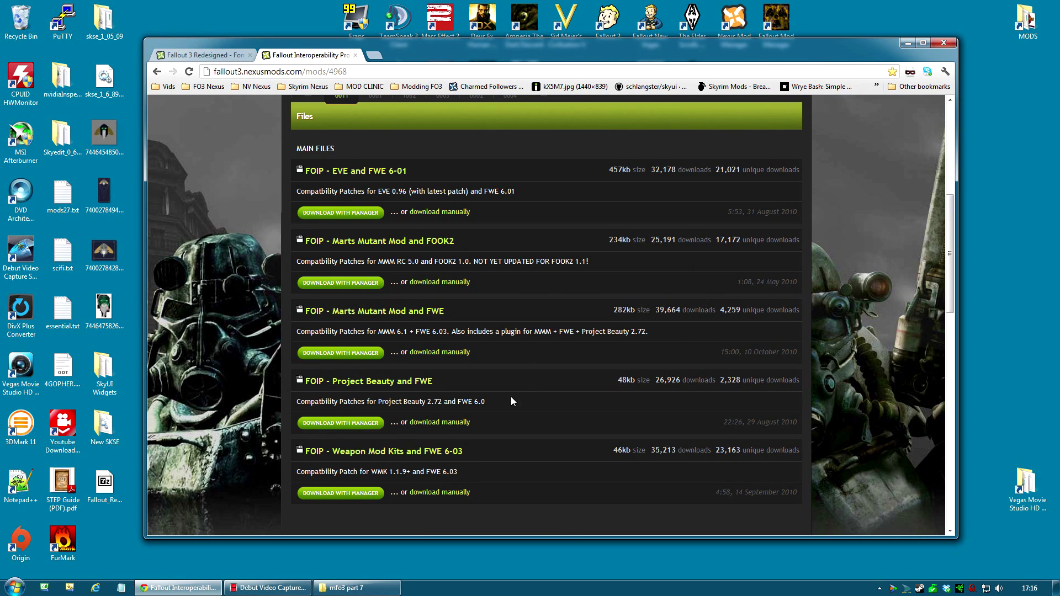
left_click(342, 424)
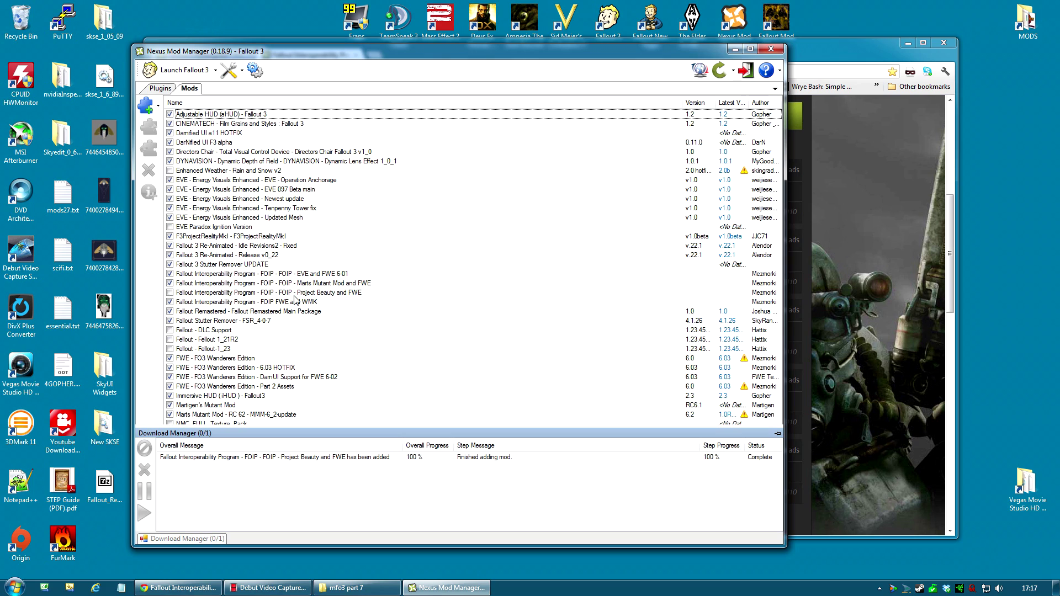
left_click(250, 293)
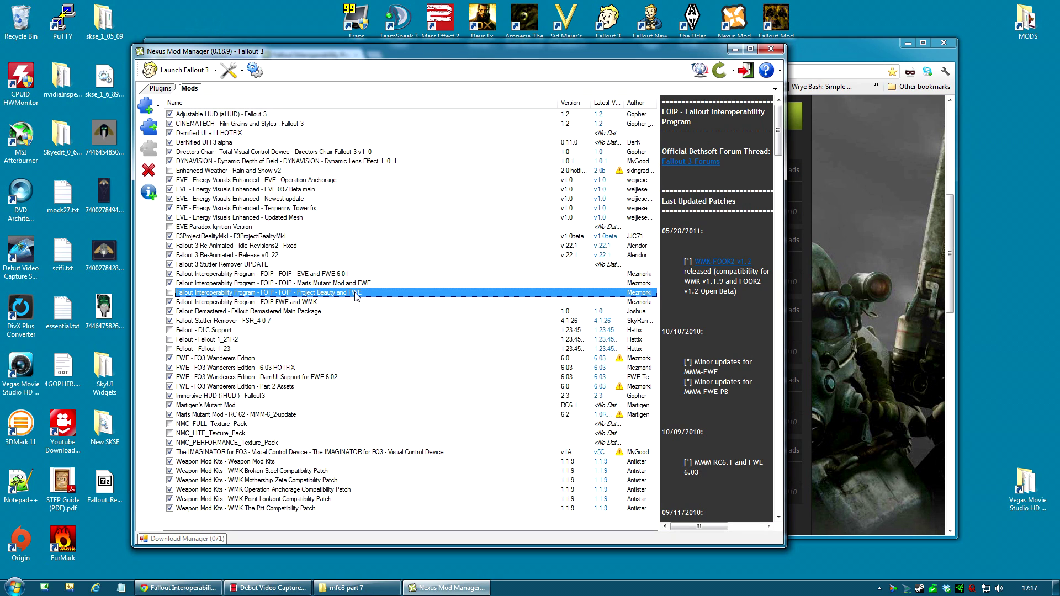
- Extract the desktop archive Fallout_3_Redesigned_Fixed_version-6341-2-72.rar into a folder of the same name
left_click(734, 49)
left_click(906, 43)
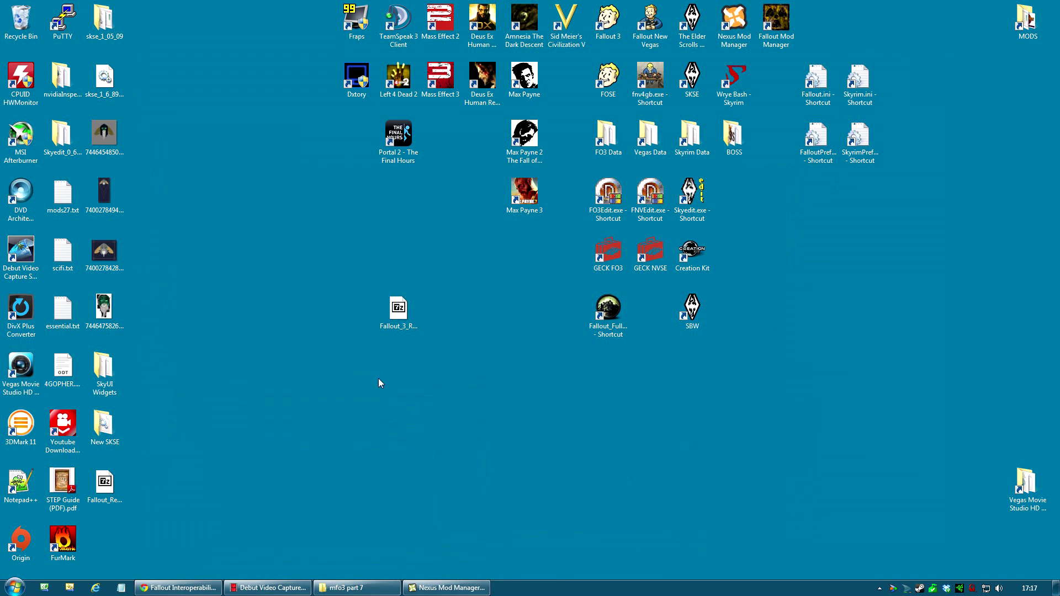
left_click_drag(395, 317, 330, 314)
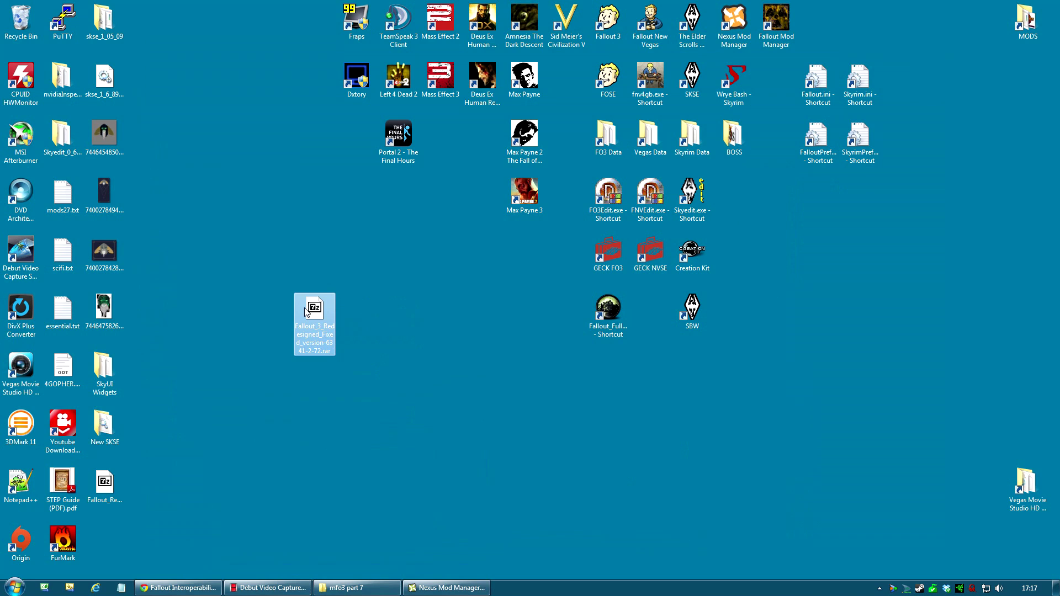
right_click(305, 309)
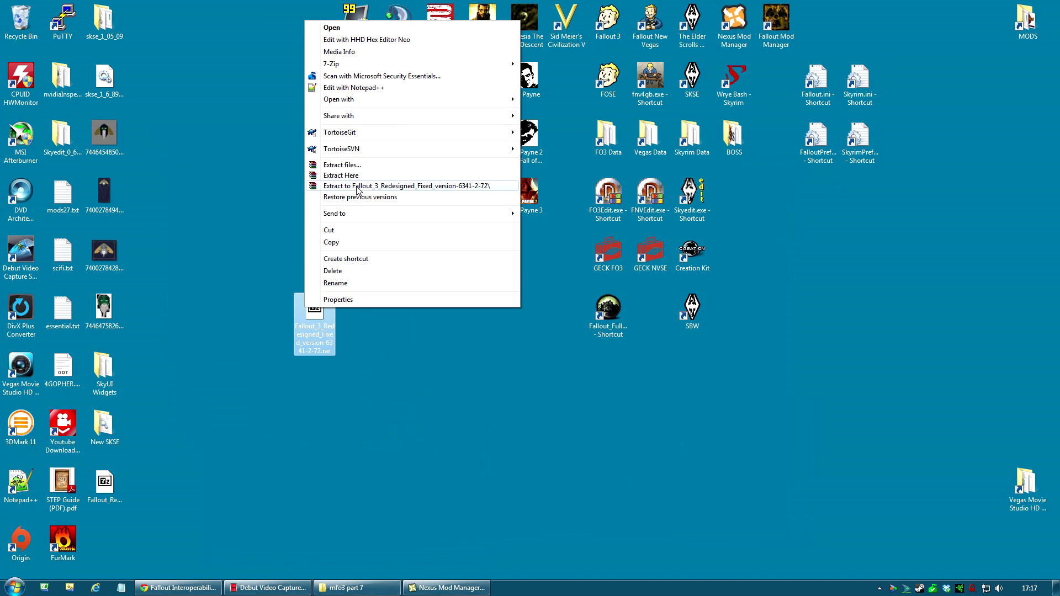
left_click(377, 186)
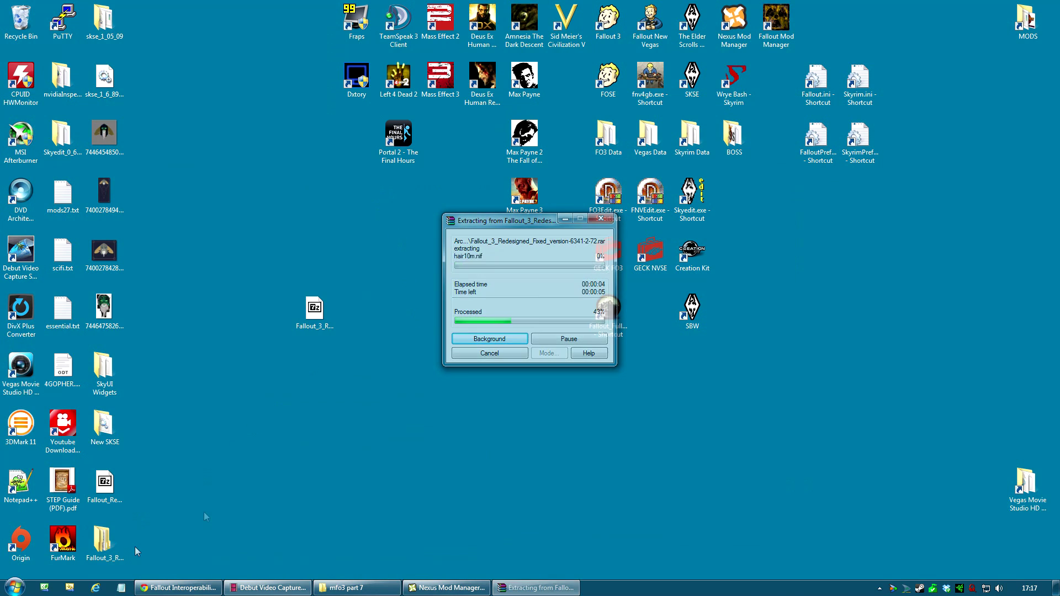
- Move the extracted Fallout 3 Redesigned folder to a free desktop area and delete the original .rar archive
left_click_drag(104, 538, 356, 369)
right_click(311, 319)
left_click(337, 276)
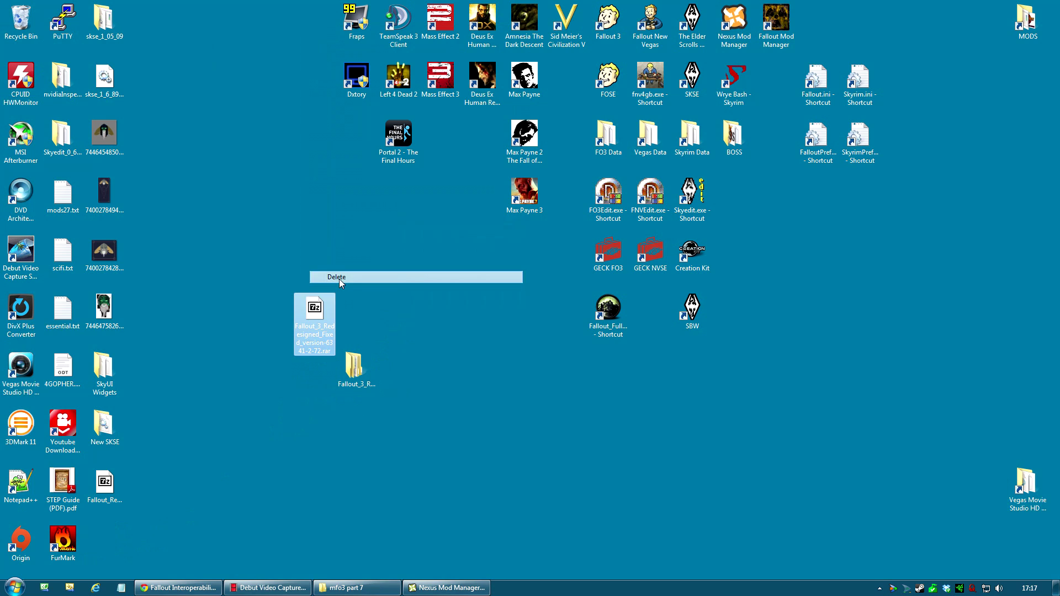
left_click(573, 340)
- Open the extracted Fallout 3 Redesigned folder and browse to the HD version folder inside "Choose a version in this folder"
left_click_drag(353, 367, 348, 319)
double_click(348, 319)
left_click_drag(731, 39, 352, 41)
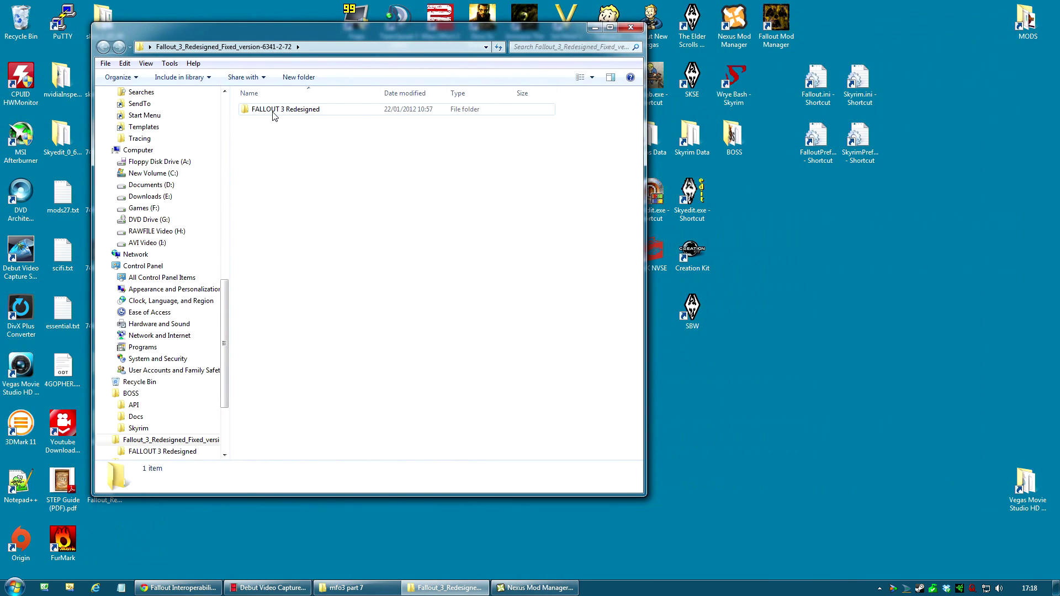
double_click(274, 110)
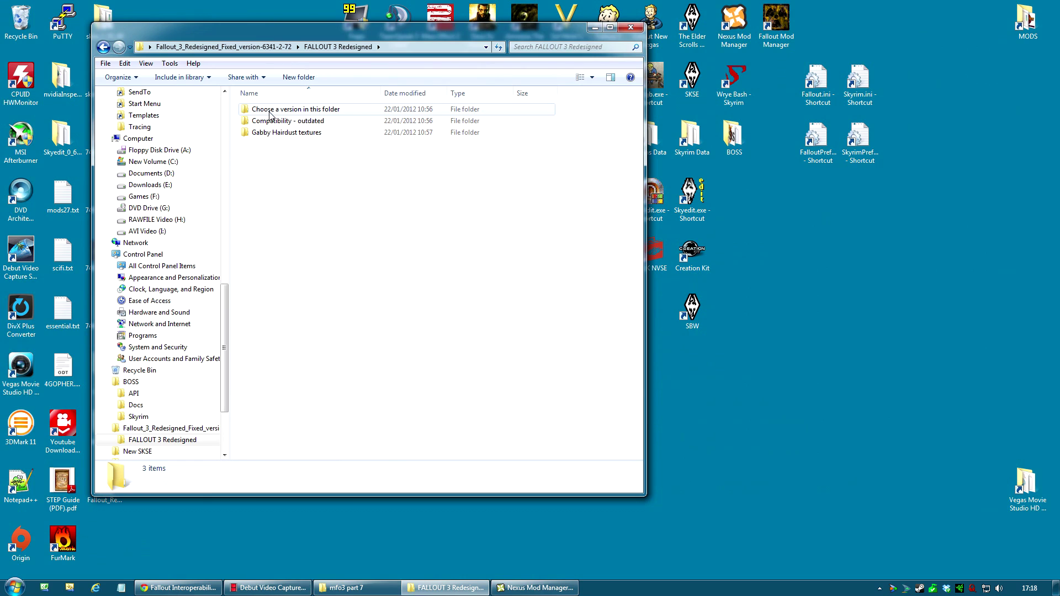
double_click(270, 115)
left_click(266, 114)
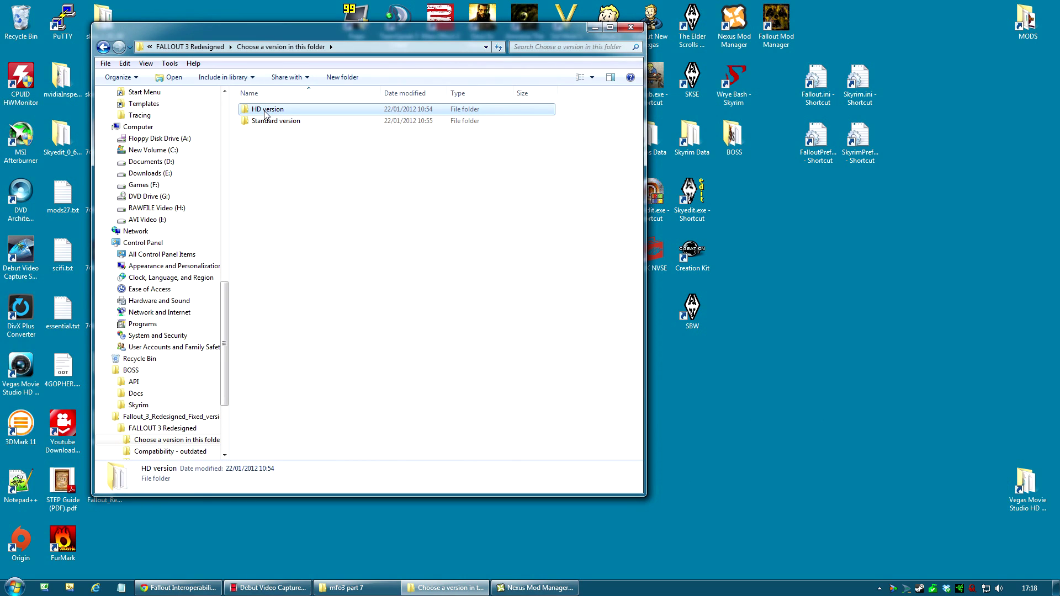
double_click(278, 112)
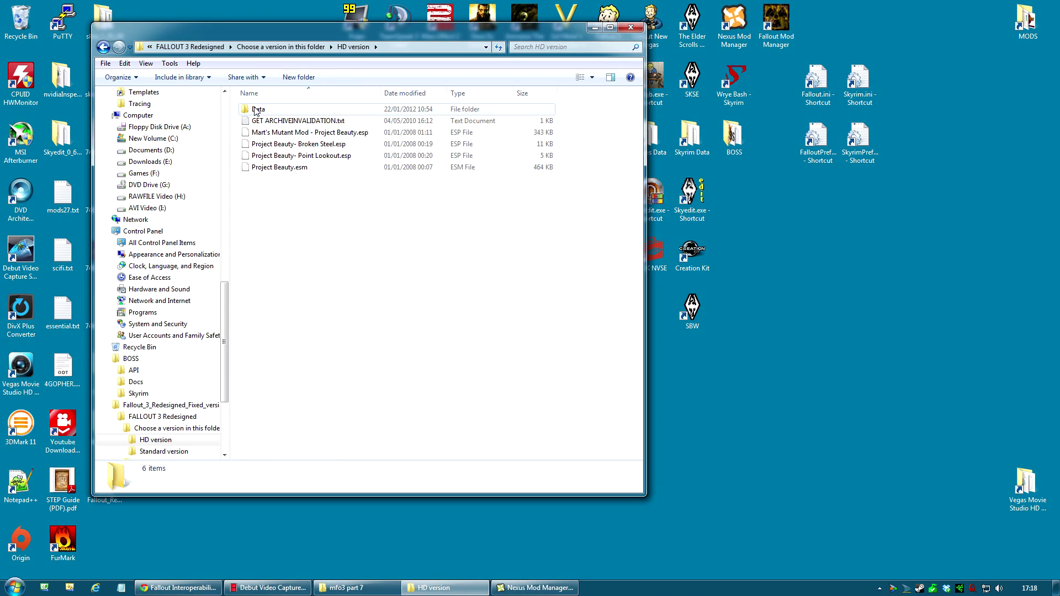
left_click(263, 110)
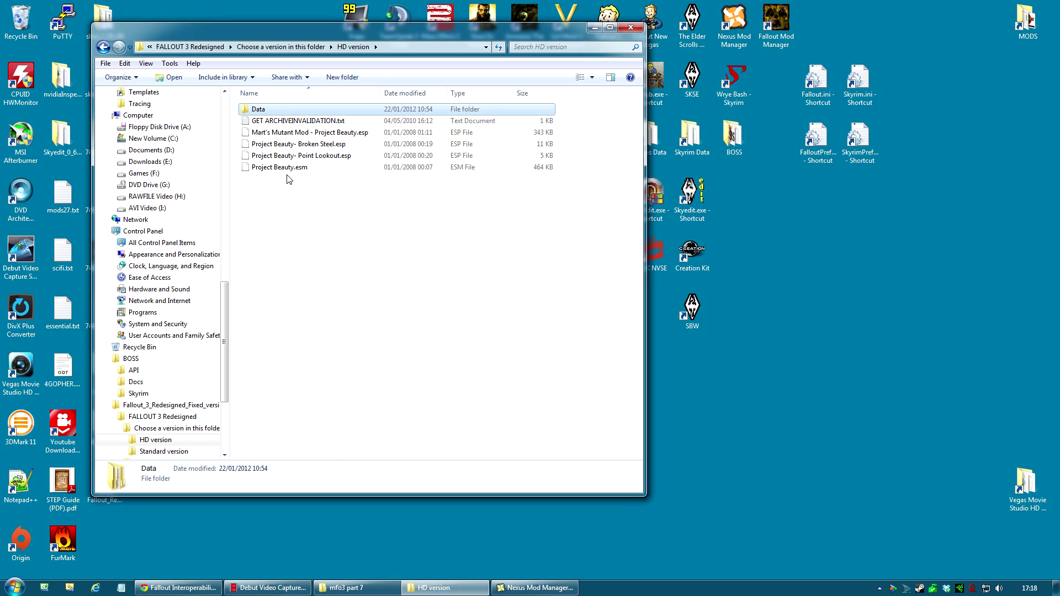
left_click(276, 133)
left_click(300, 143, "ctrl")
left_click(298, 155, "ctrl")
left_click(279, 168, "ctrl")
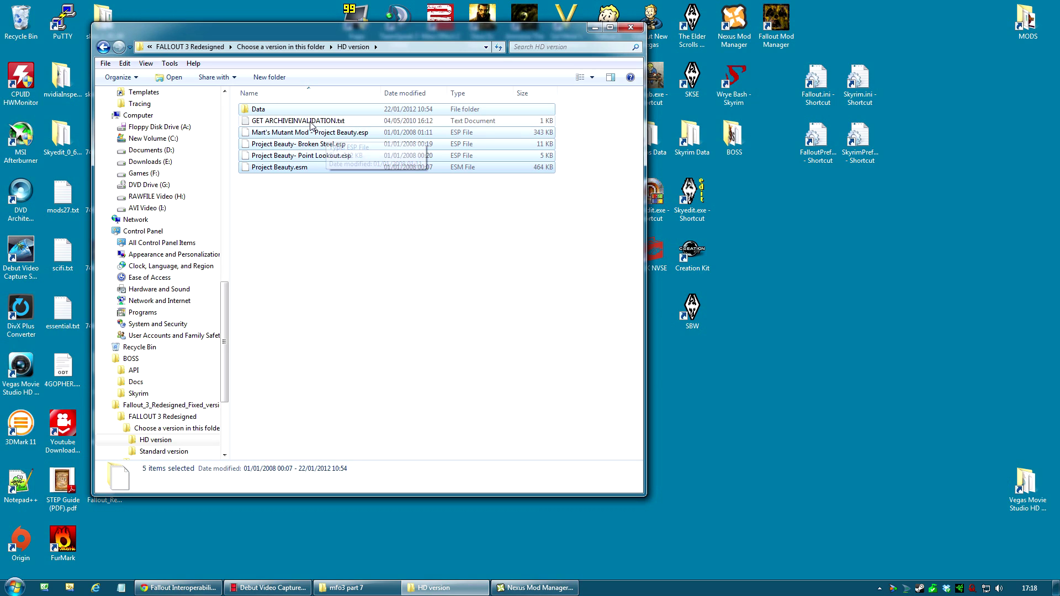
- Copy the Data folder, the three .esp files and Project Beauty.esm from the HD version folder, leaving out the text file
left_click(265, 114)
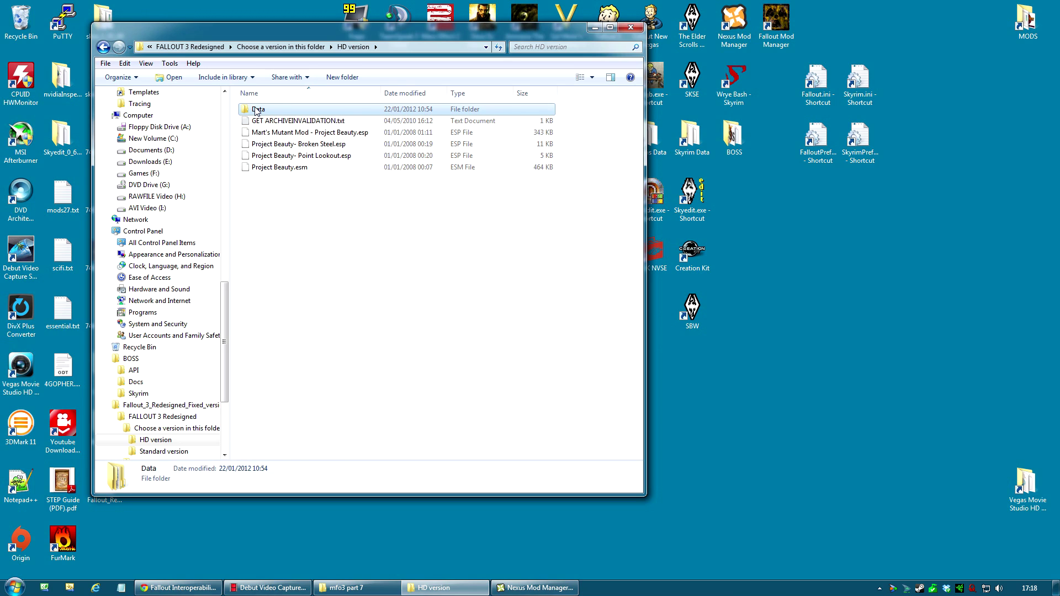
left_click(270, 133, "ctrl")
left_click(268, 144, "ctrl")
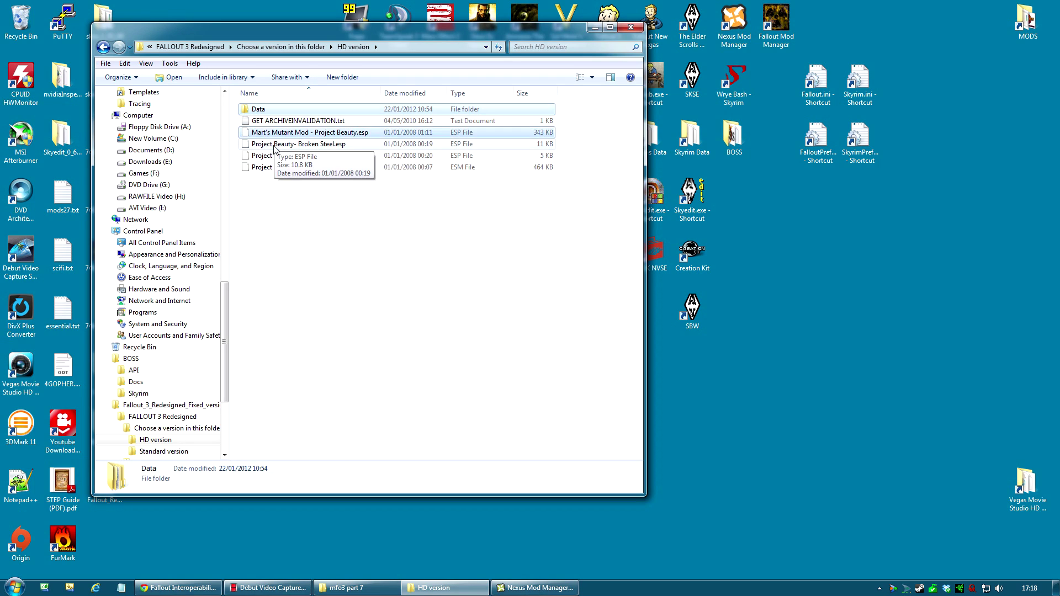
left_click(264, 156, "ctrl")
left_click(266, 167, "ctrl")
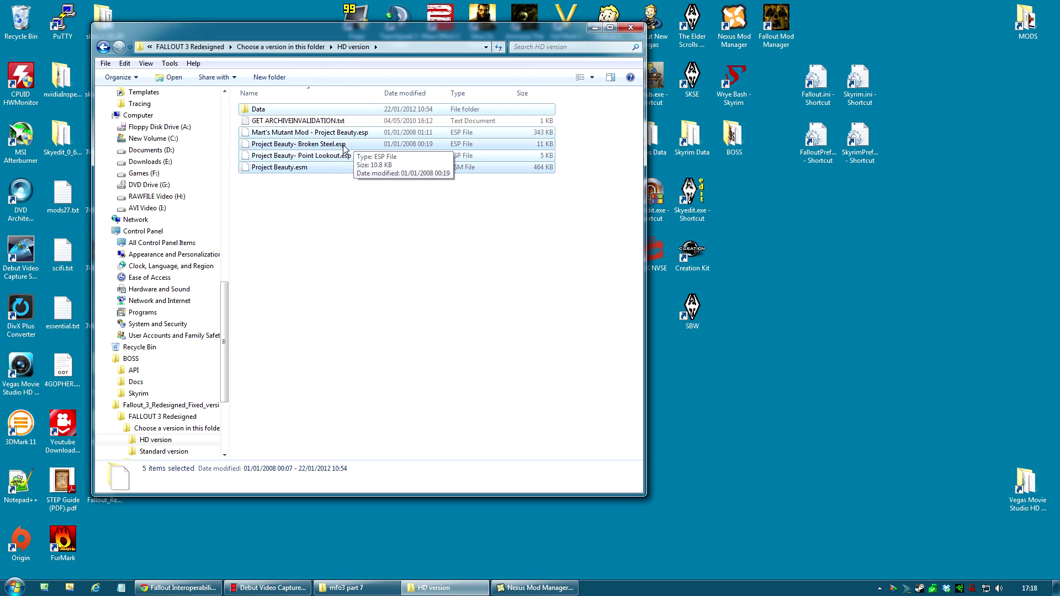
right_click(296, 135)
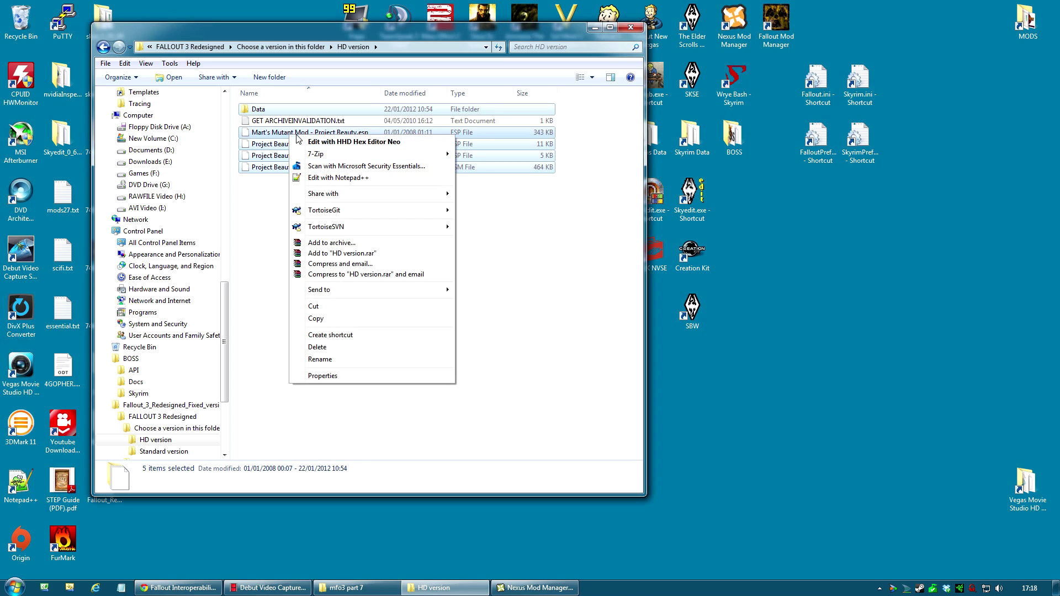
left_click(316, 319)
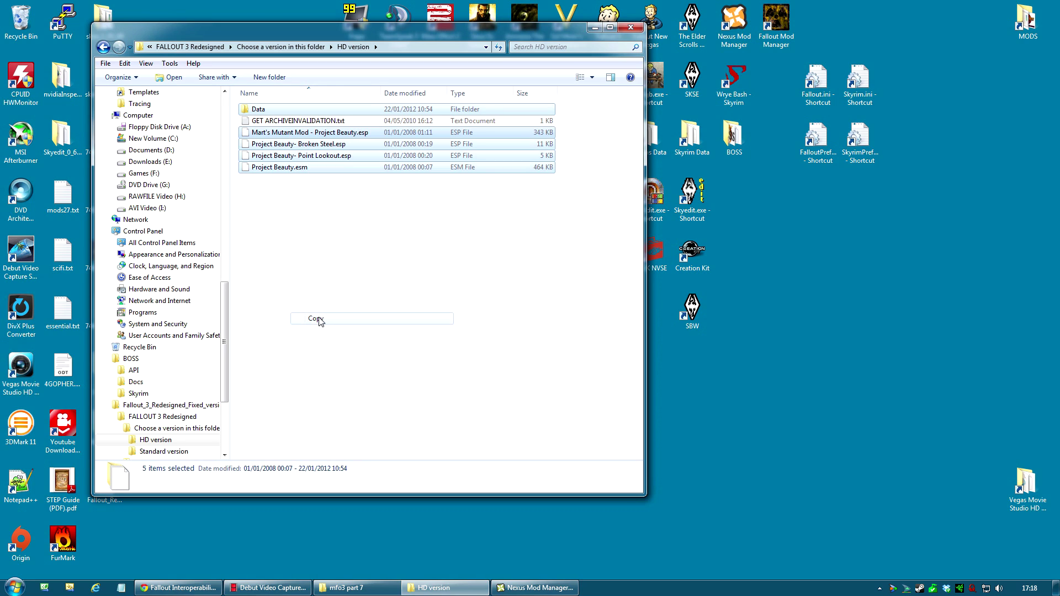
- Paste the copied files into the top-level Fallout_3_Redesigned_Fixed_version-6341-2-72 folder
left_click(280, 48)
left_click(231, 47)
left_click(237, 48)
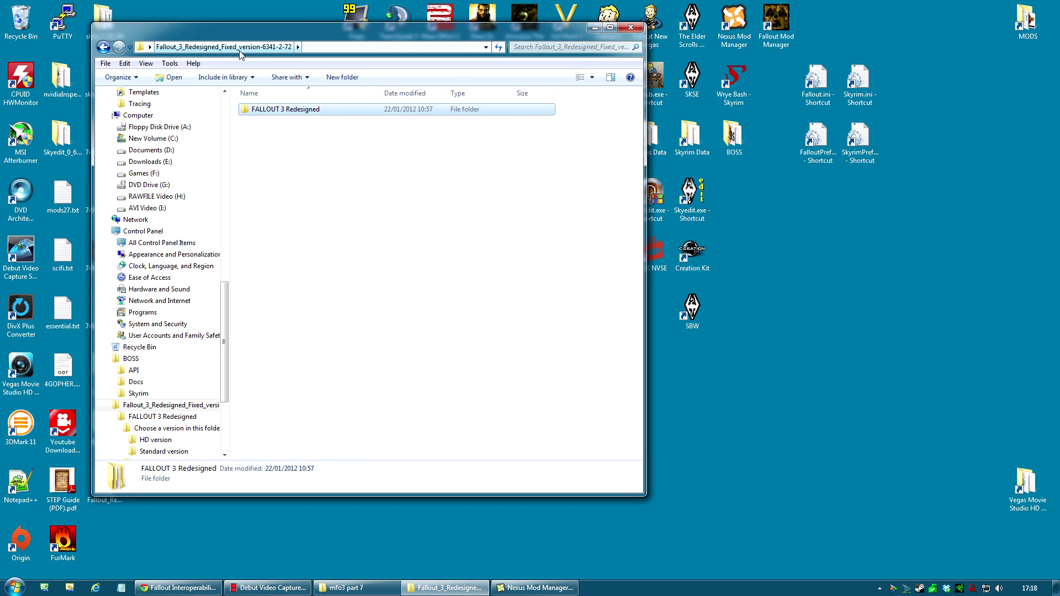
left_click(282, 207)
right_click(285, 176)
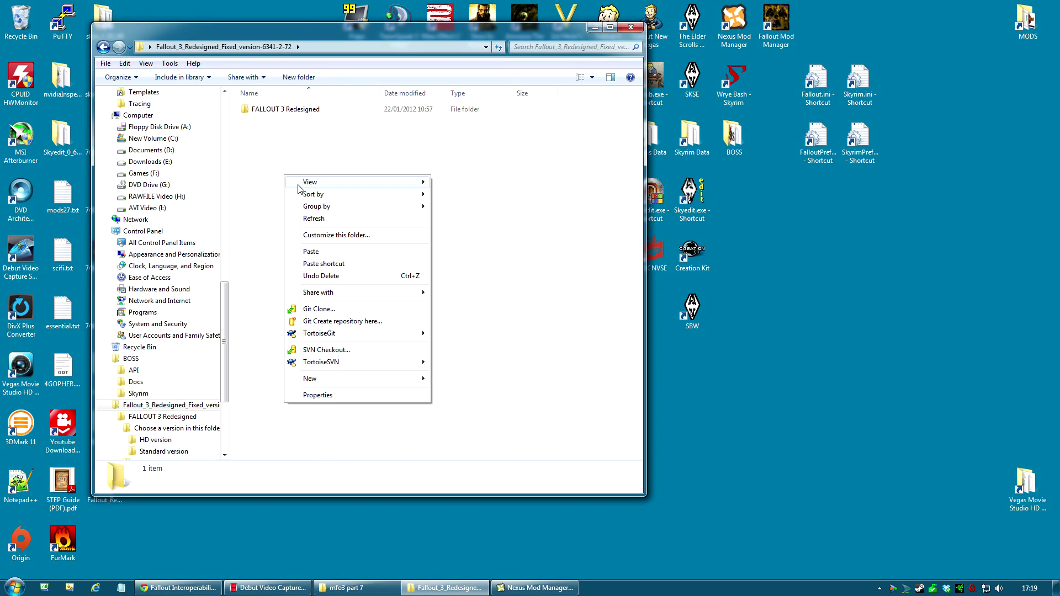
left_click(334, 255)
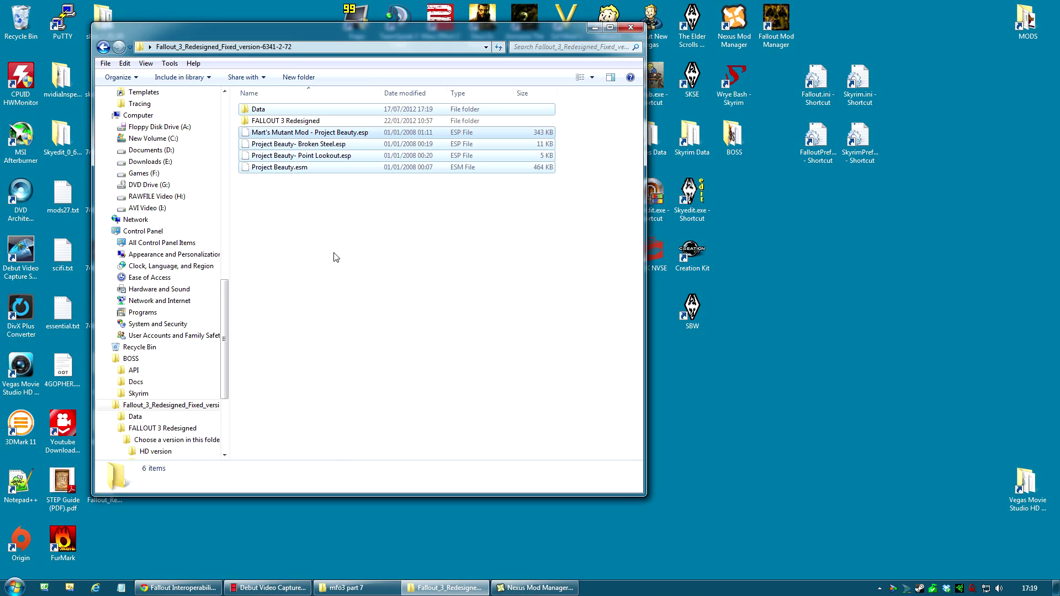
- Delete the FALLOUT 3 Redesigned subfolder from the top-level mod folder
left_click(279, 121)
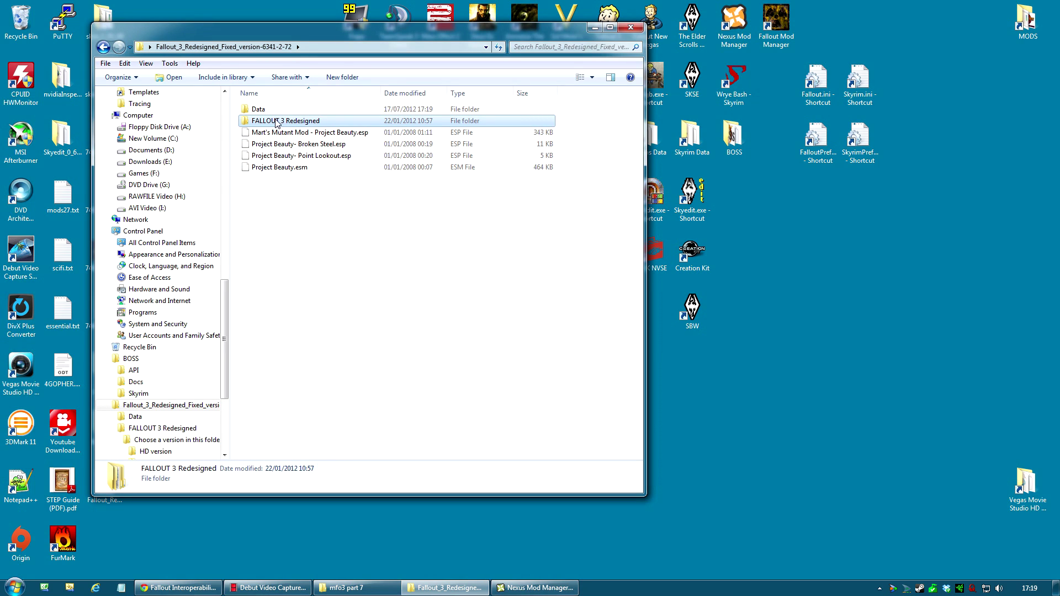
key("Delete")
left_click(557, 342)
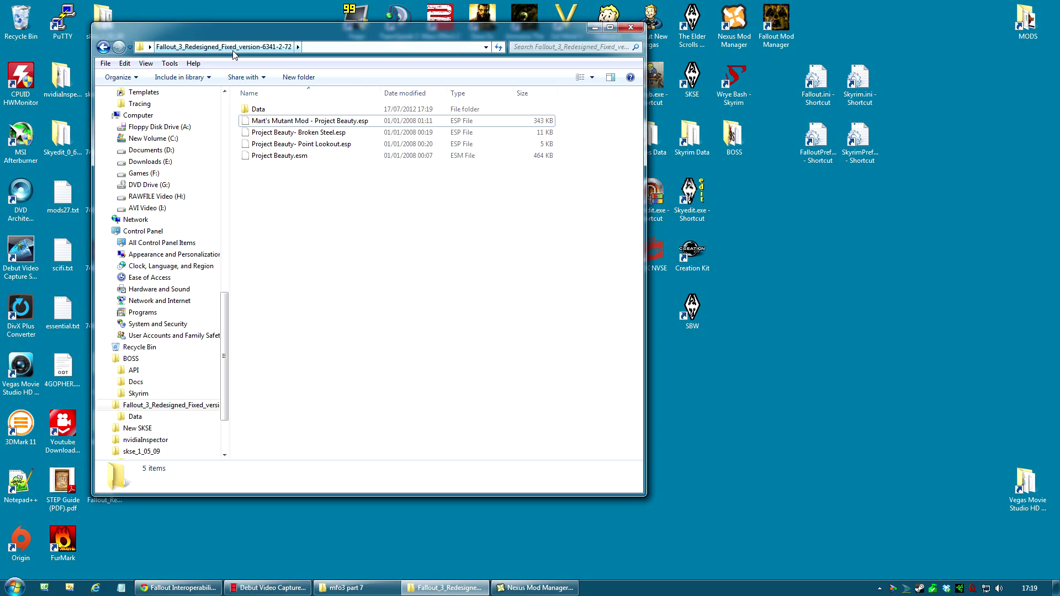
- Move the three .esp files and Project Beauty.esm into the Data folder beside them
left_click(262, 113)
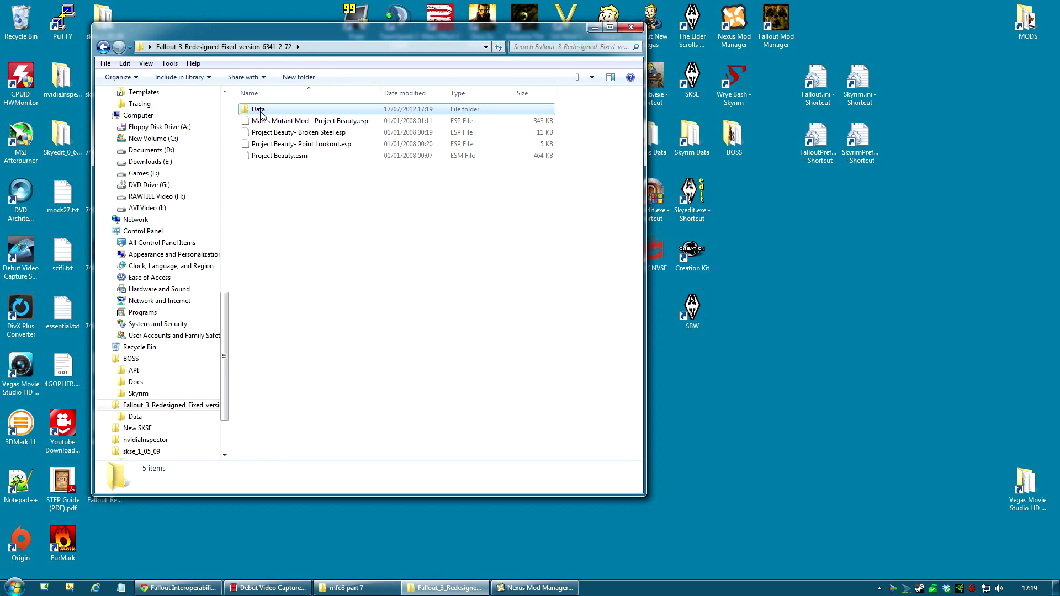
left_click(278, 121)
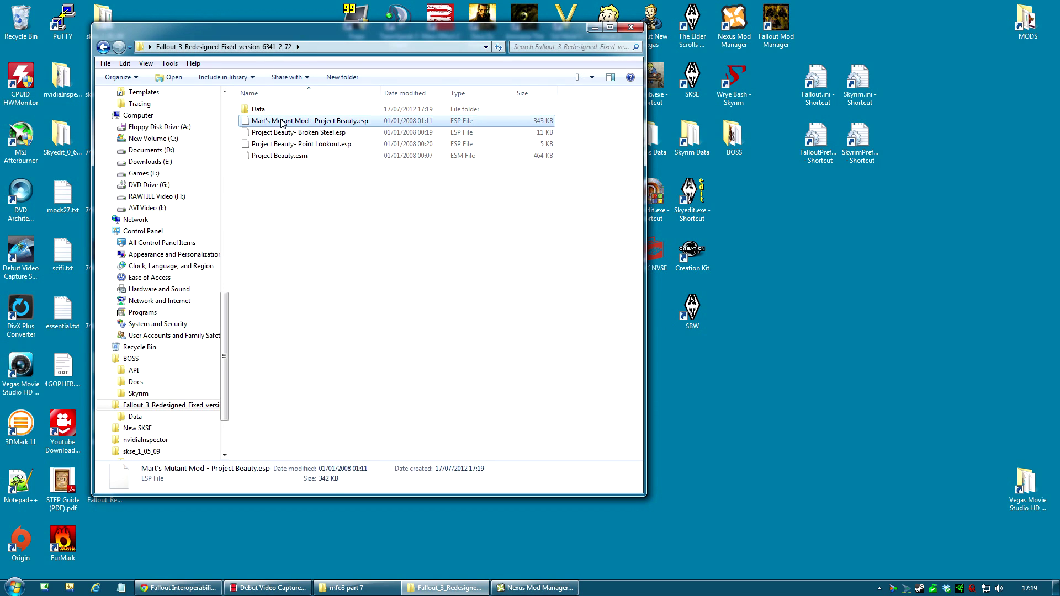
left_click(294, 157)
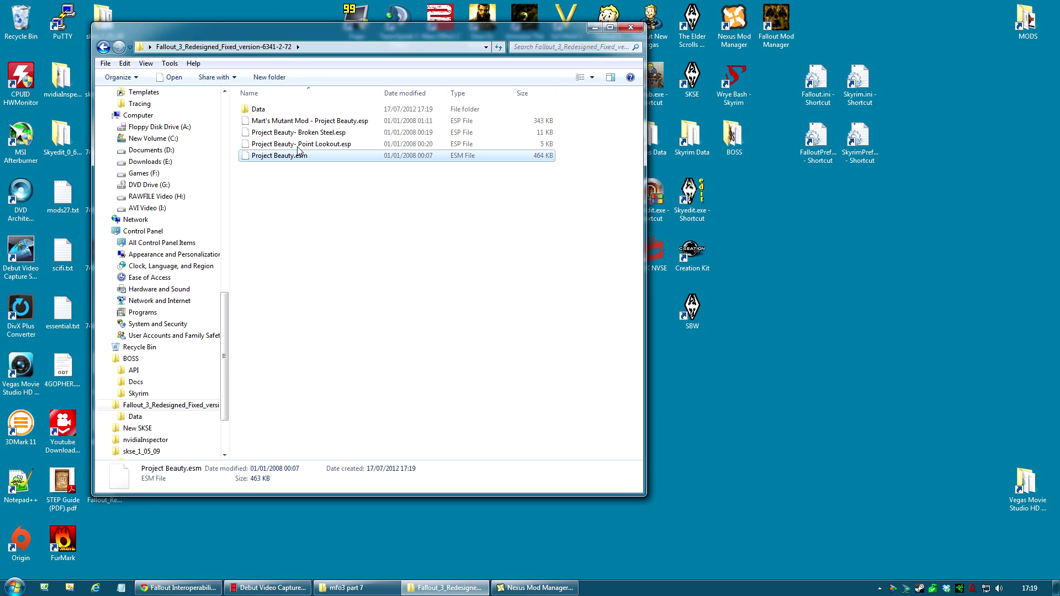
left_click(282, 123, "shift")
left_click_drag(300, 144, 264, 113)
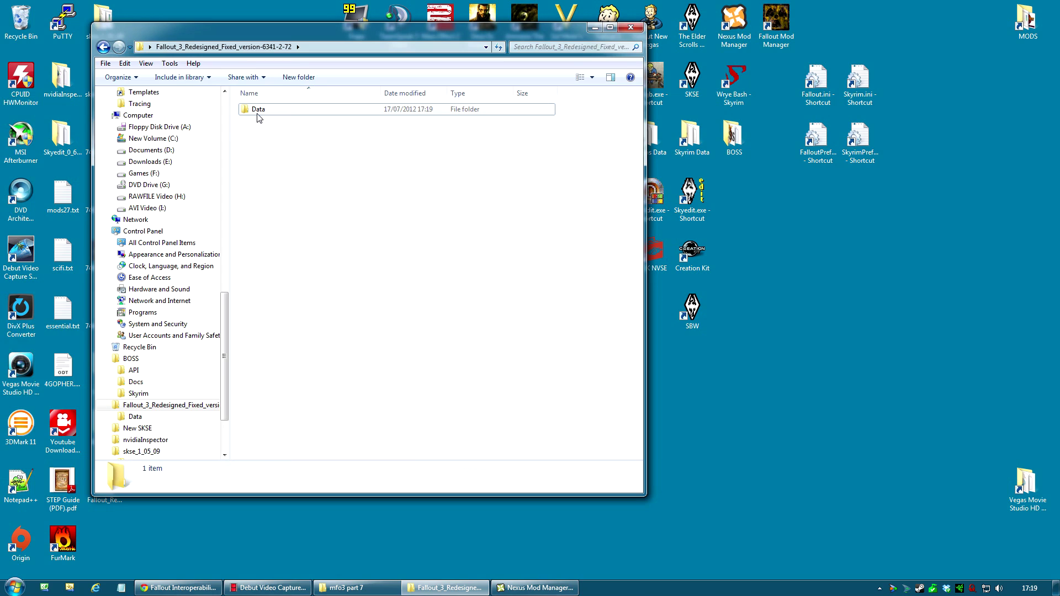
- Open the Data folder to check its meshes, textures and plugin files, and close the folder window
double_click(259, 113)
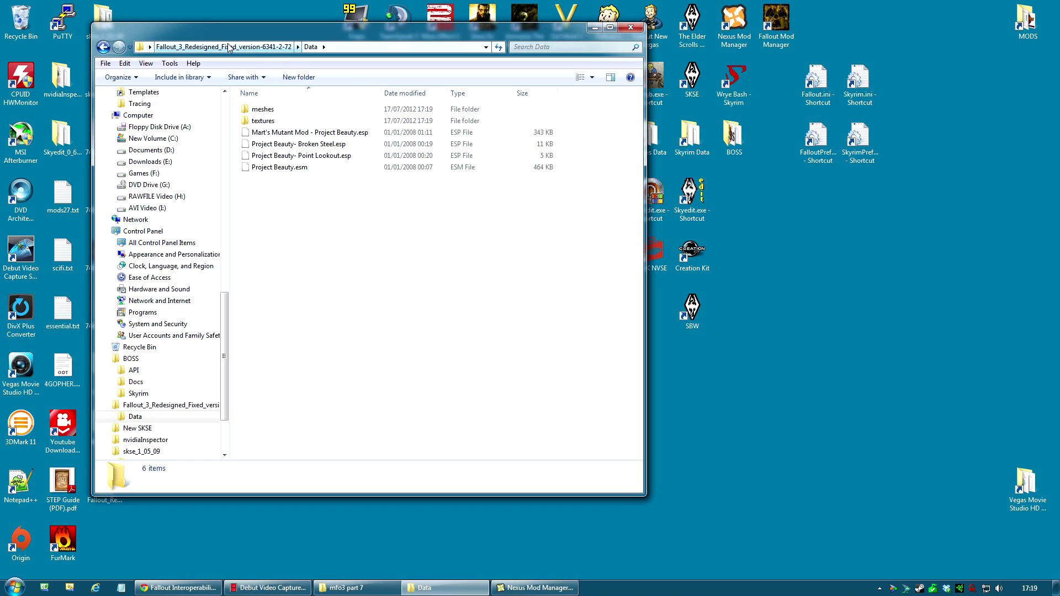
left_click(276, 111)
left_click(273, 122)
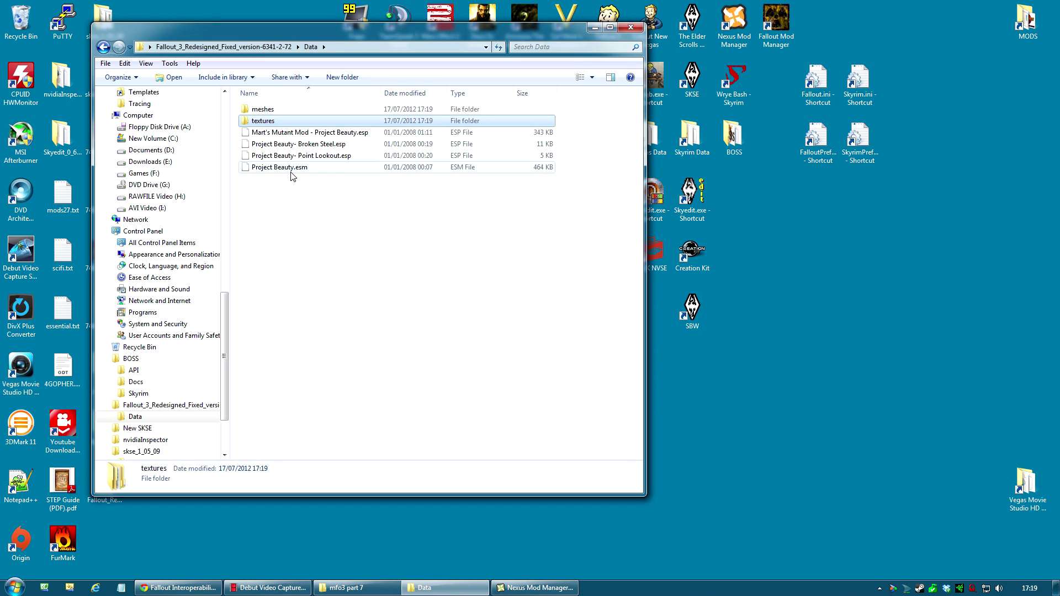
left_click(631, 28)
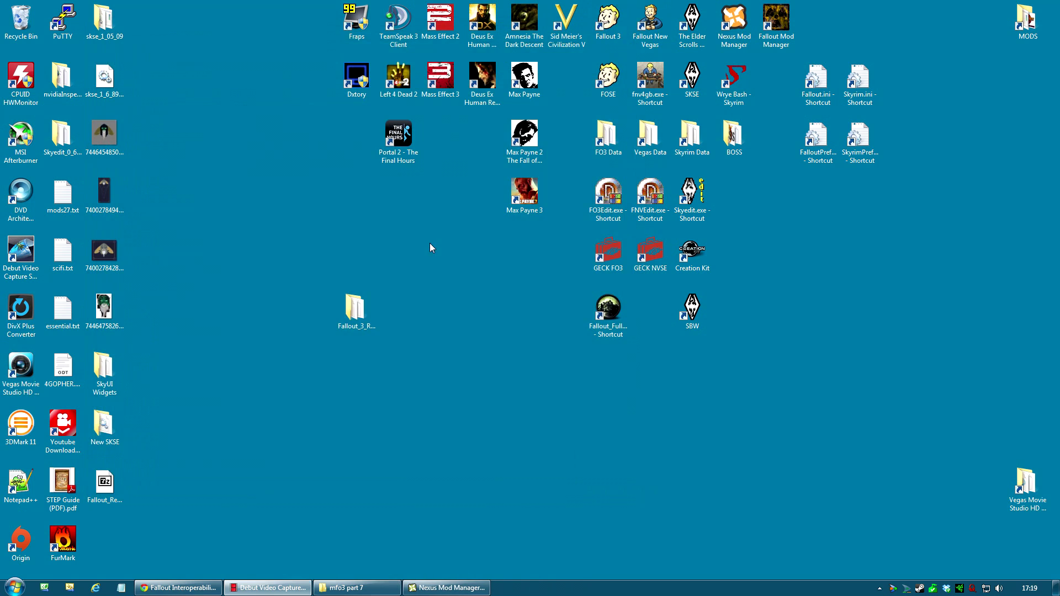
- Compress the restructured desktop folder into Fallout_3_Redesigned_Fixed_version-6341-2-72.rar and move the archive to a free desktop area
right_click(349, 314)
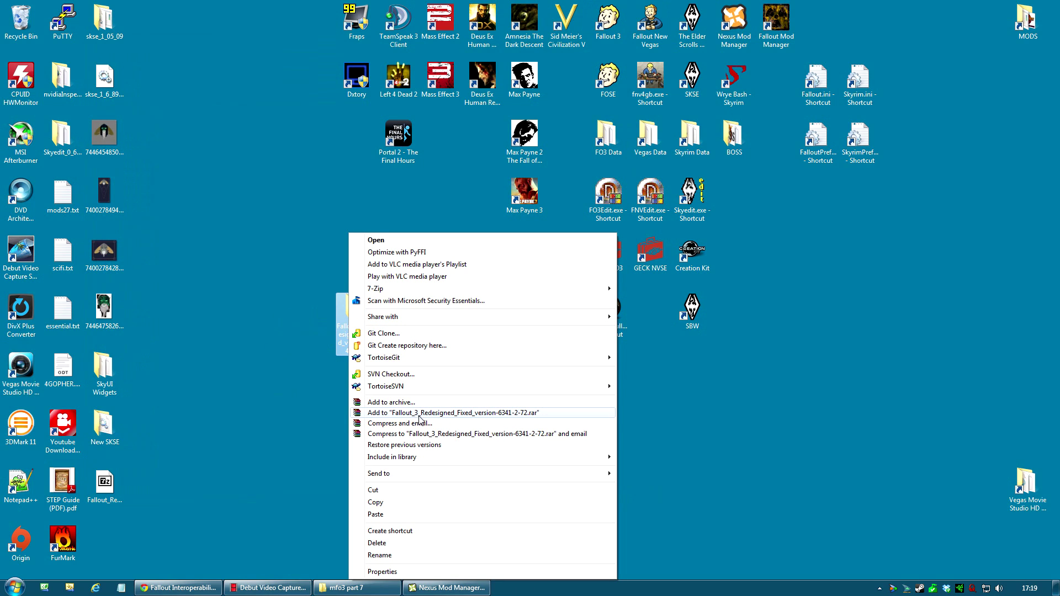
left_click(501, 414)
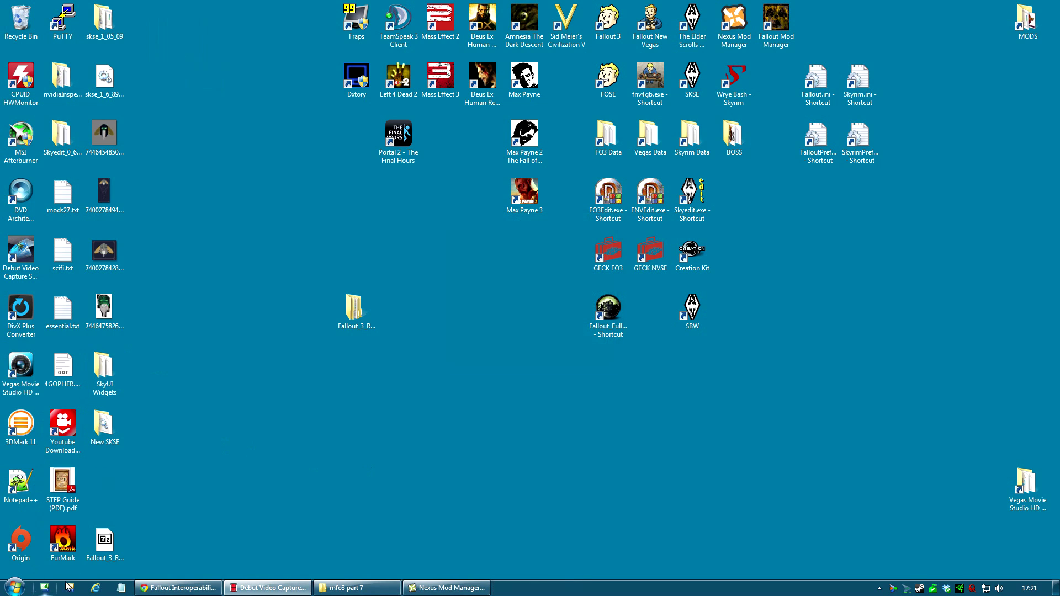
left_click_drag(105, 543, 308, 440)
- Delete the uncompressed Fallout 3 Redesigned folder from the desktop and move the new archive into its place
right_click(356, 309)
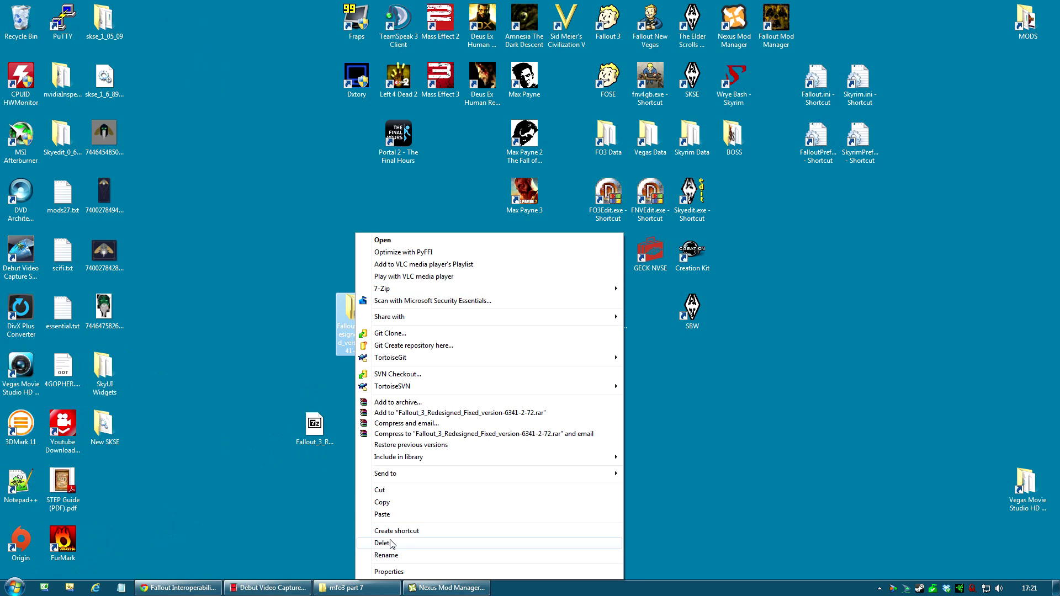
left_click(382, 543)
left_click(563, 334)
left_click_drag(314, 424, 315, 309)
- Switch to Nexus Mod Manager and add the desktop archive Fallout_3_Redesigned_Fixed_version-6341-2-72.rar as a mod
left_click(461, 590)
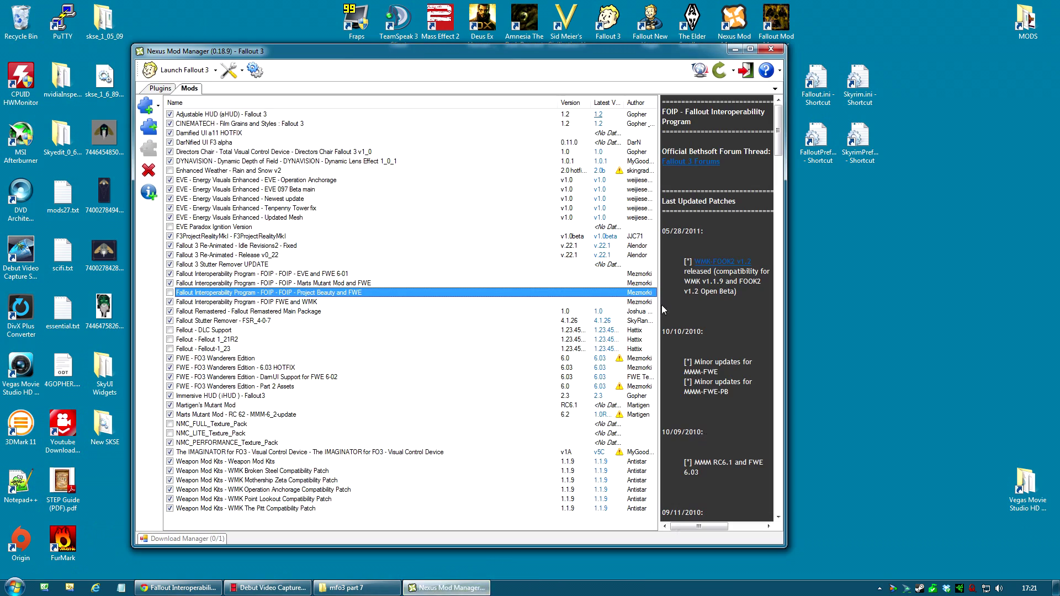
left_click(147, 106)
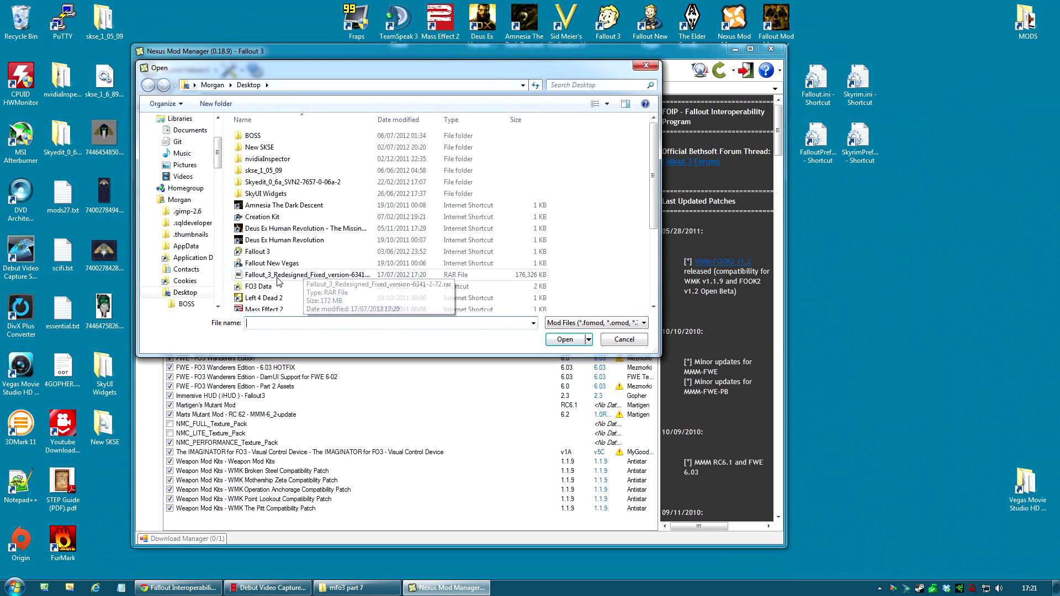
left_click(267, 278)
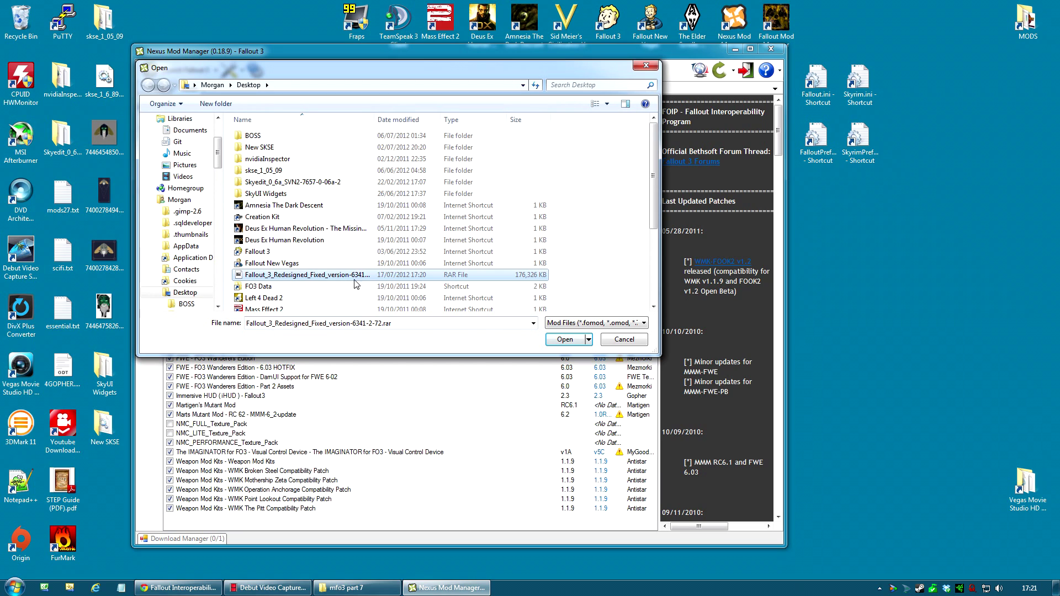
left_click(557, 340)
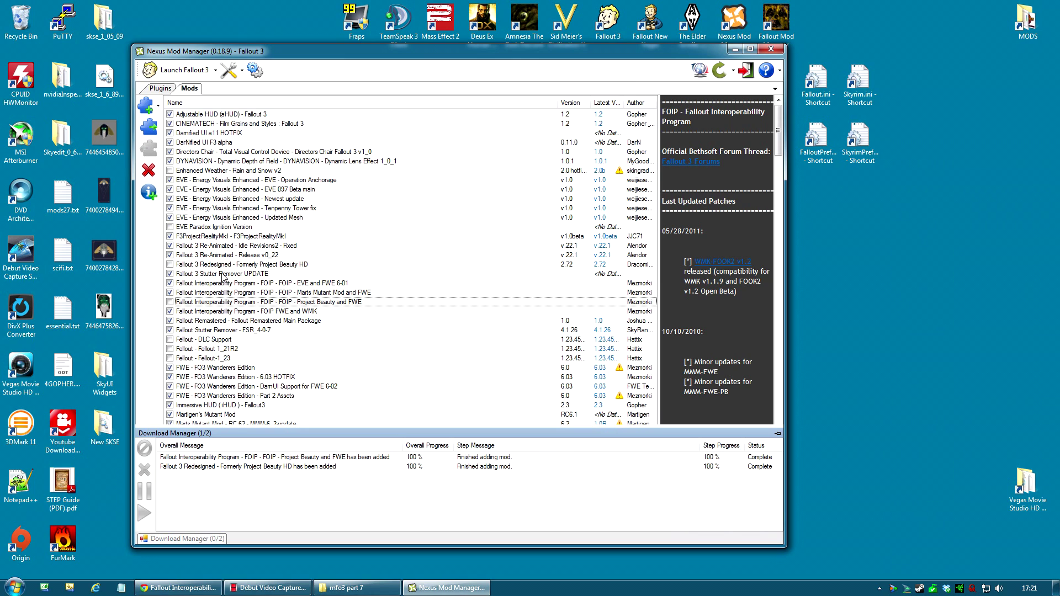
- Activate the mod Fallout 3 Redesigned - Formerly Project Beauty HD
left_click(266, 265)
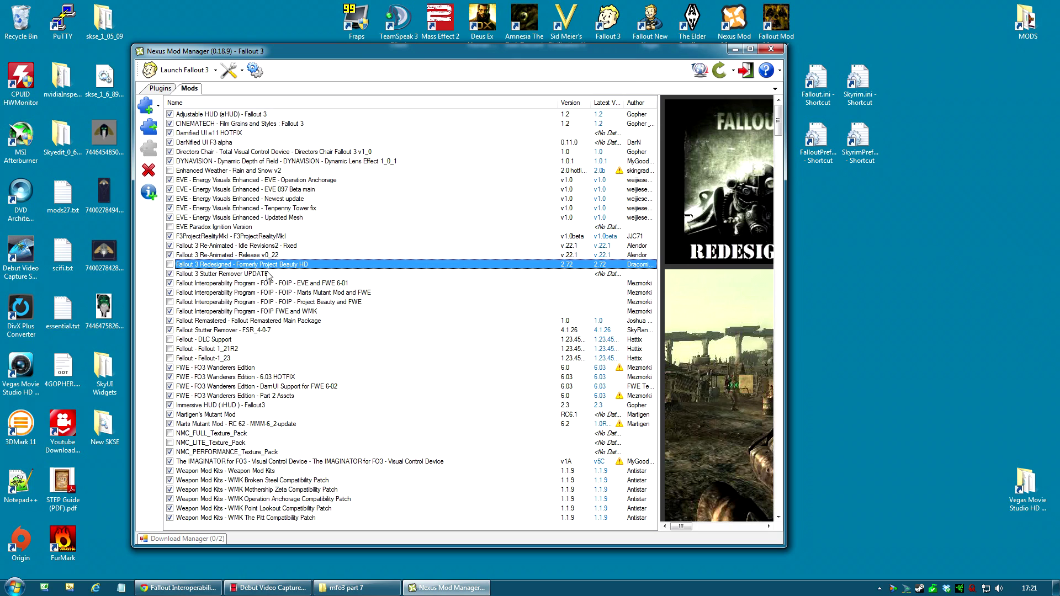
left_click(148, 127)
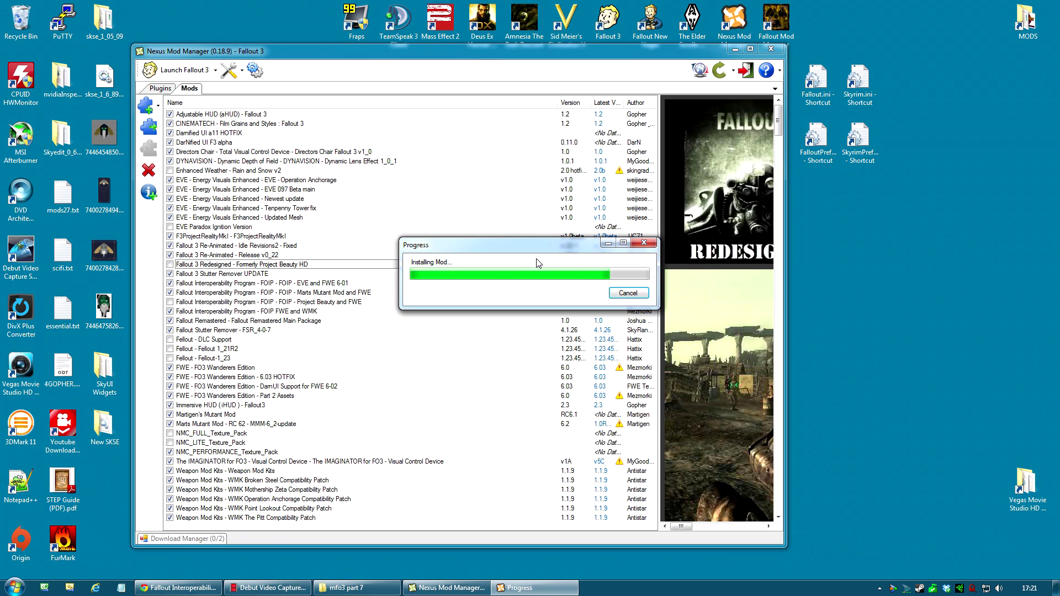
key("Return")
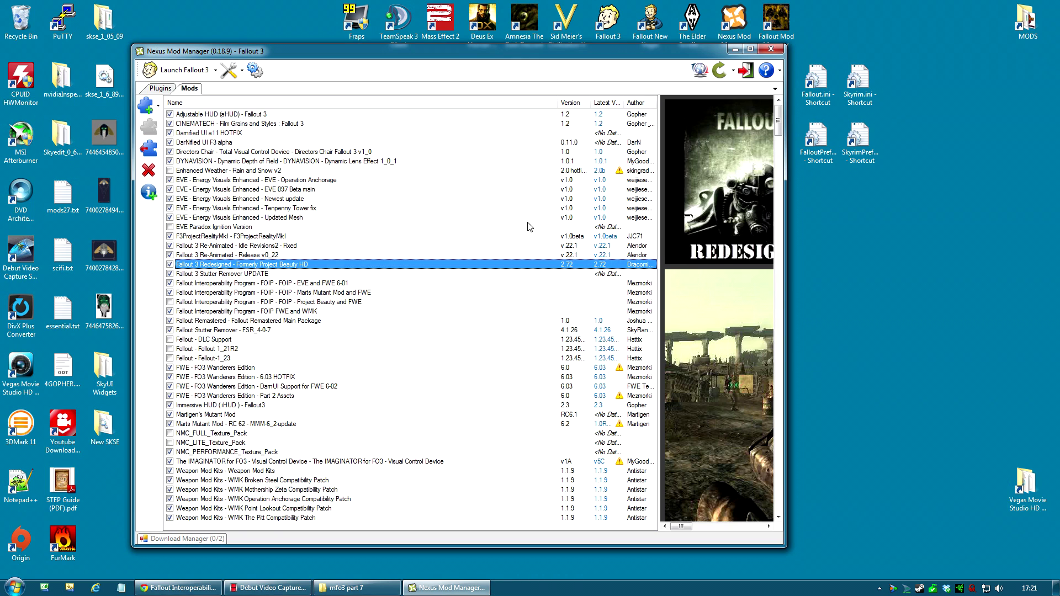
- Activate the FOIP - Project Beauty and FWE patch as a normal install without upgrading, overwriting all conflicting files
left_click(245, 304)
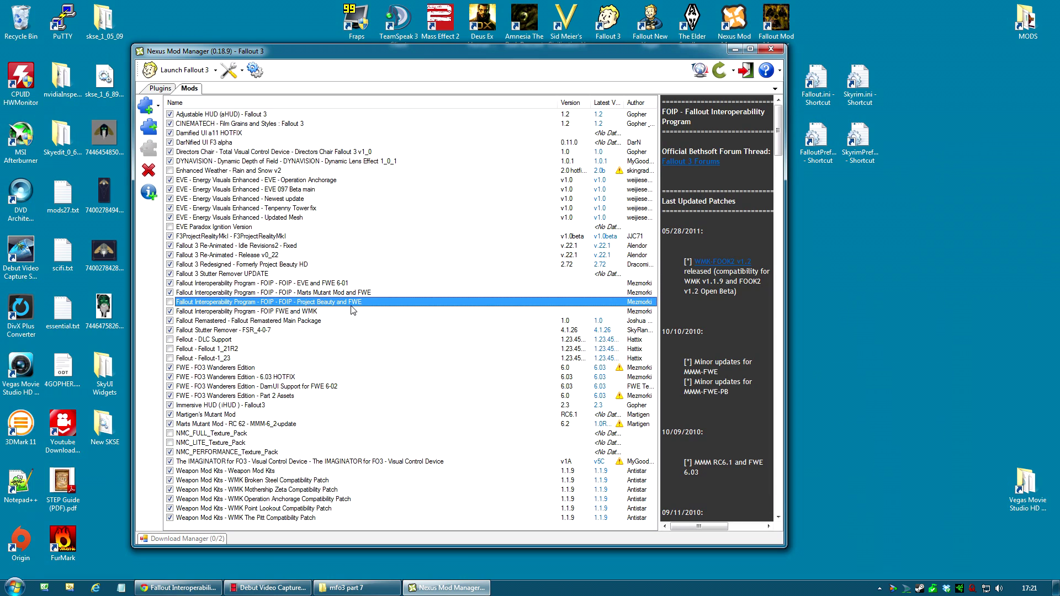
left_click(148, 128)
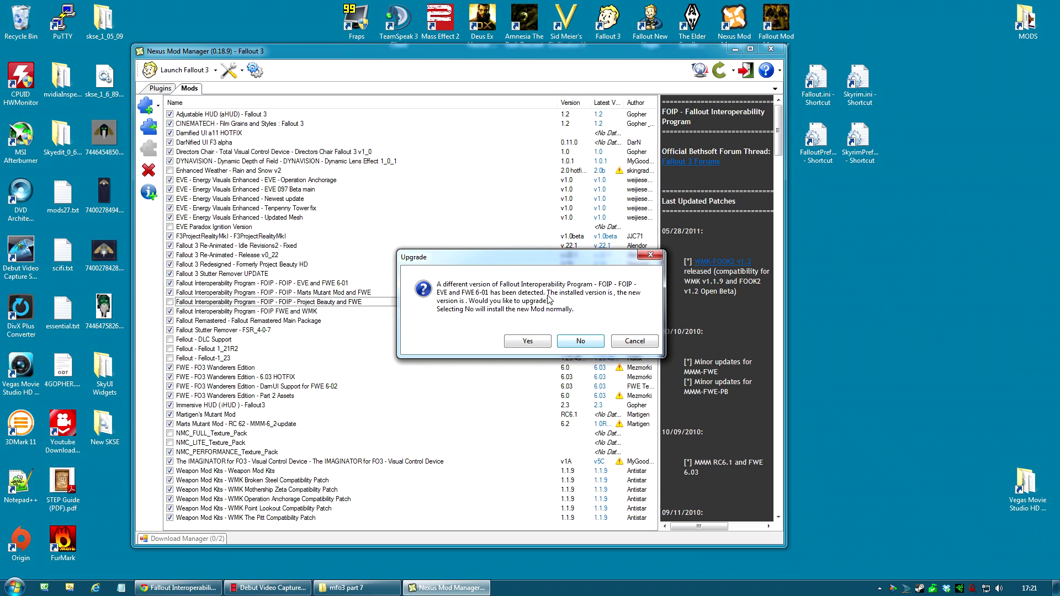
left_click(594, 344)
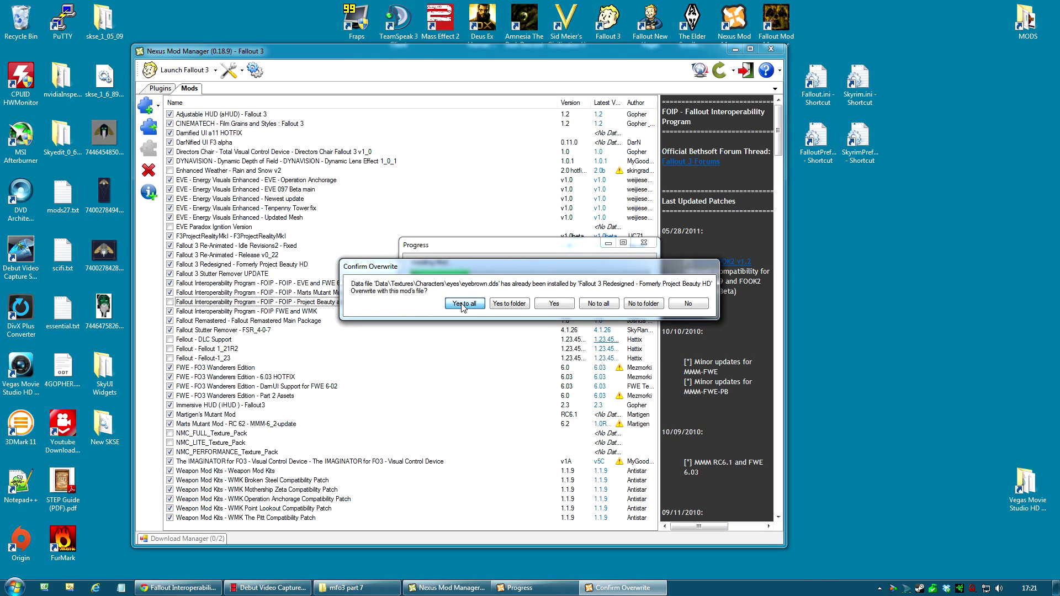
left_click(463, 304)
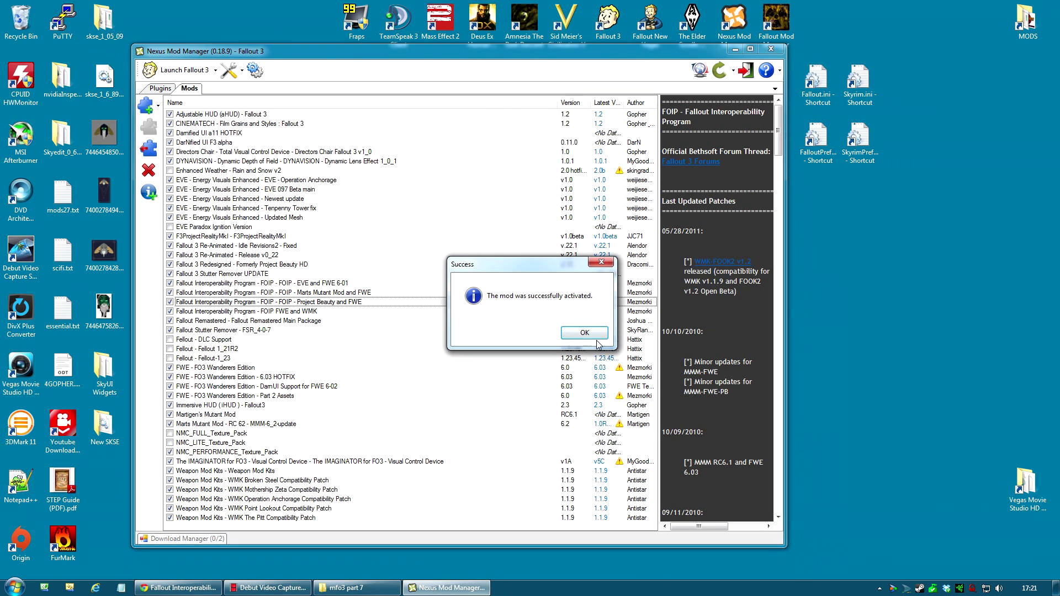
key("Return")
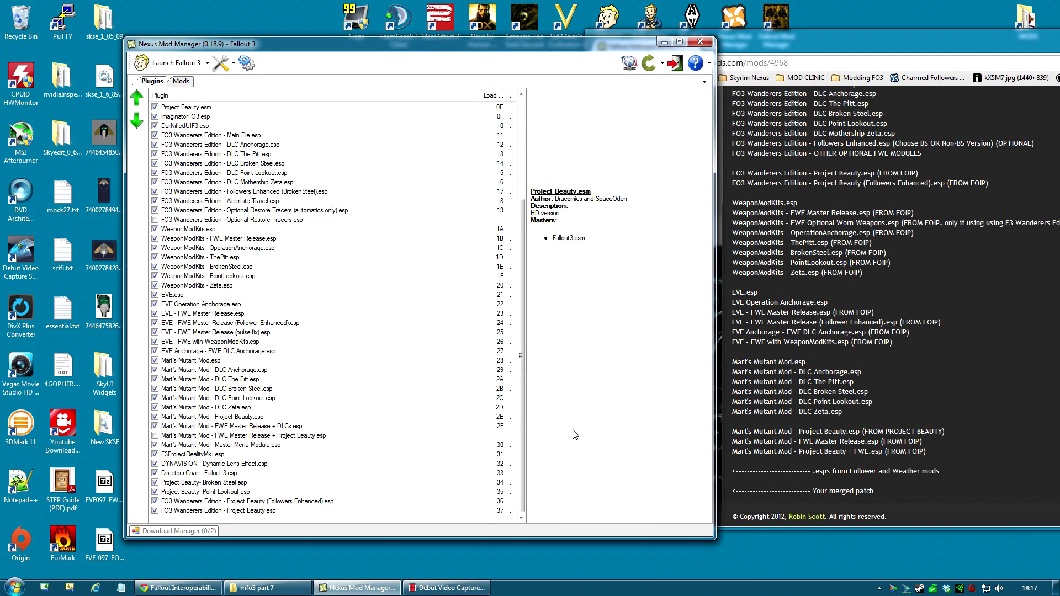
- Following the FOIP load order list, move Project Beauty.esm directly above FO3 Wanderers Edition - Main File.esm
left_click(819, 36)
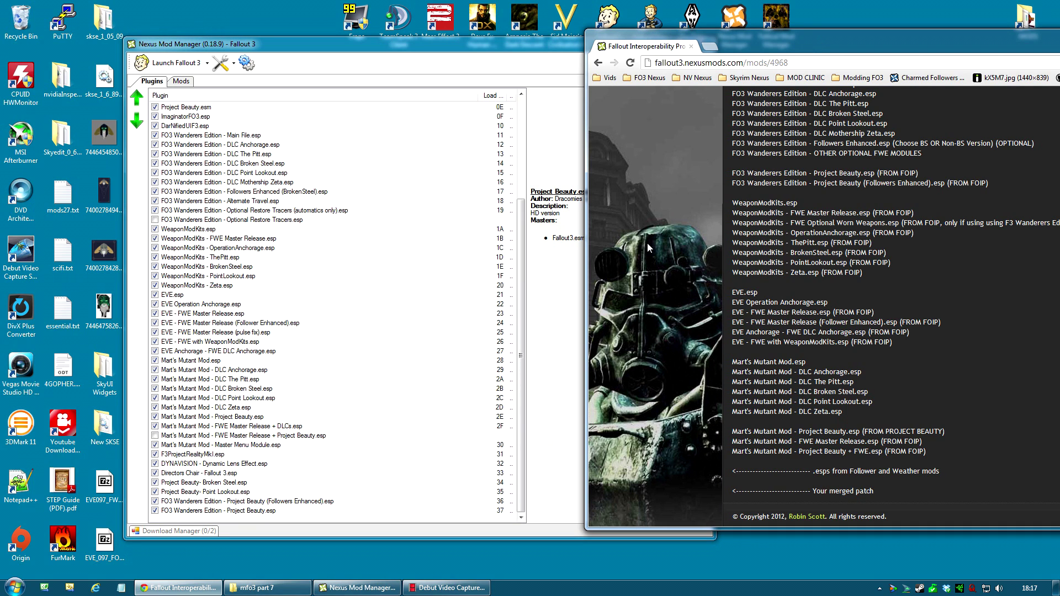
scroll(710, 267, "up", 5)
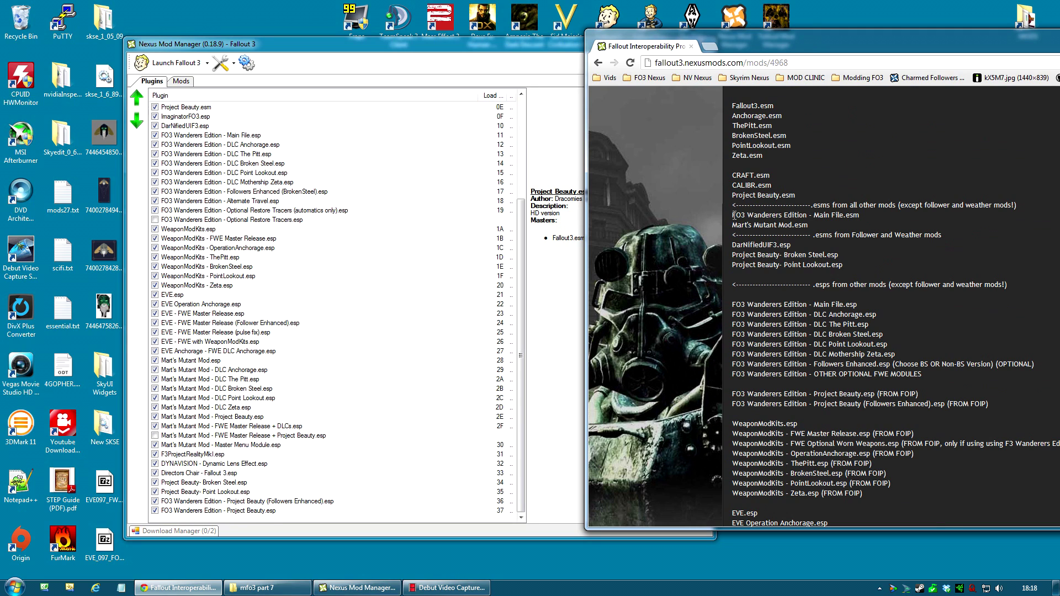
left_click(524, 237)
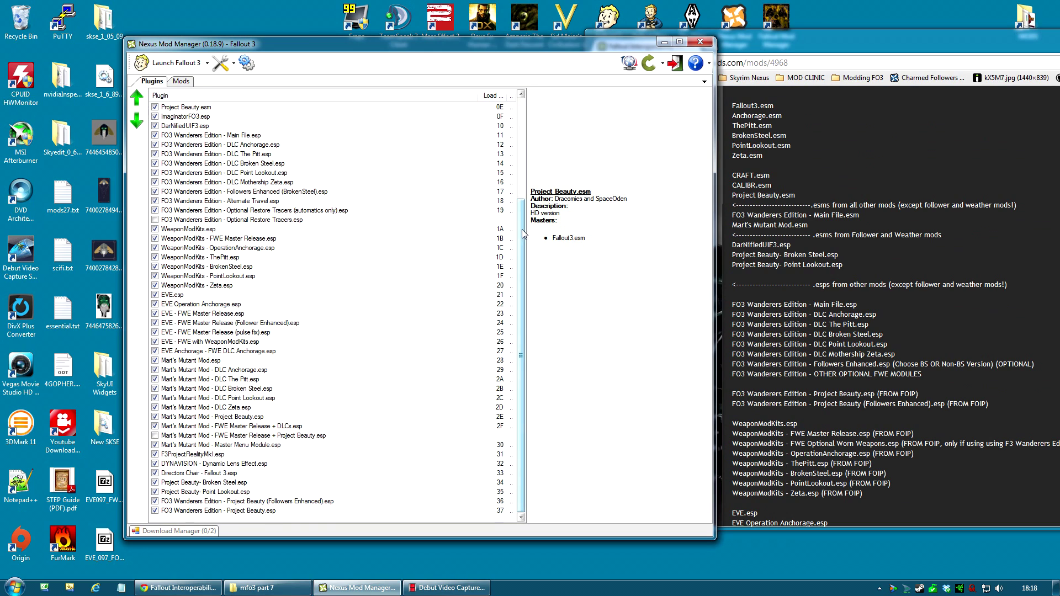
left_click_drag(523, 238, 522, 180)
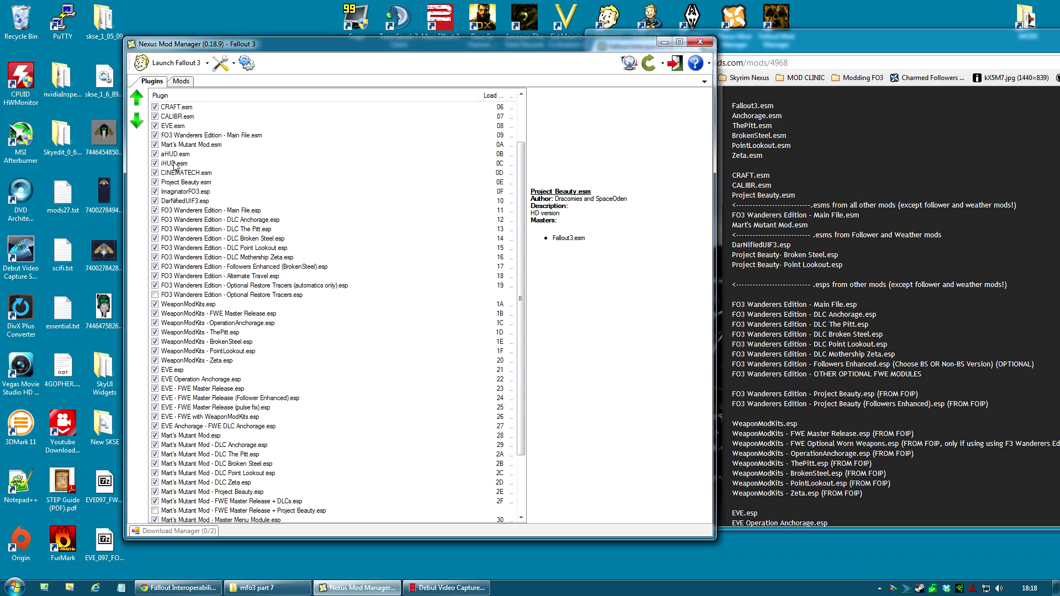
left_click(183, 182)
left_click_drag(191, 182, 209, 136)
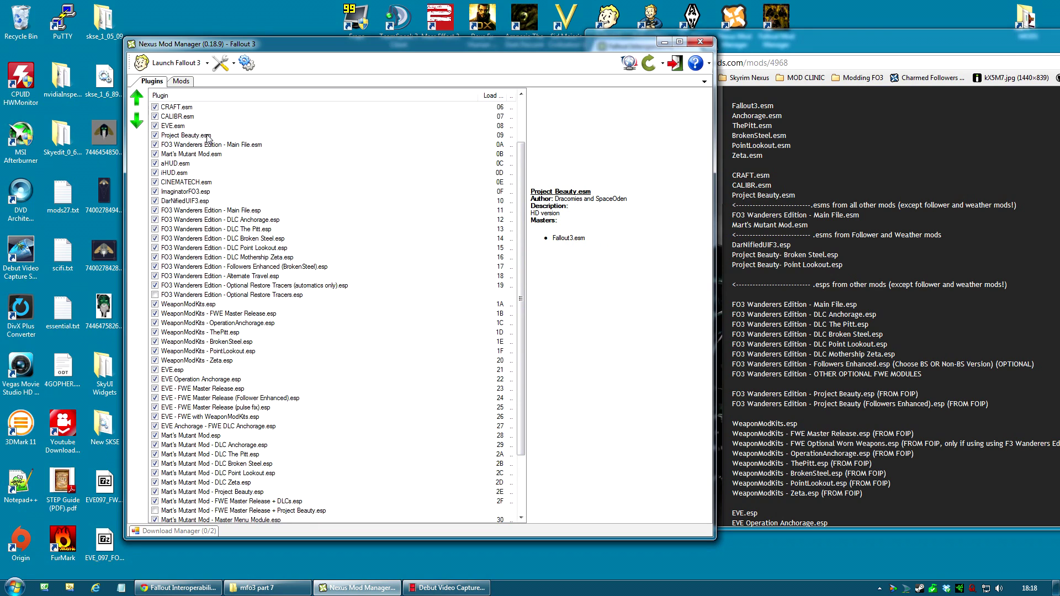
- Move Project Beauty- Broken Steel.esp and Project Beauty- Point Lookout.esp directly below DarNifiedUIF3.esp in the load order
scroll(518, 198, "down", 1)
scroll(525, 212, "down", 1)
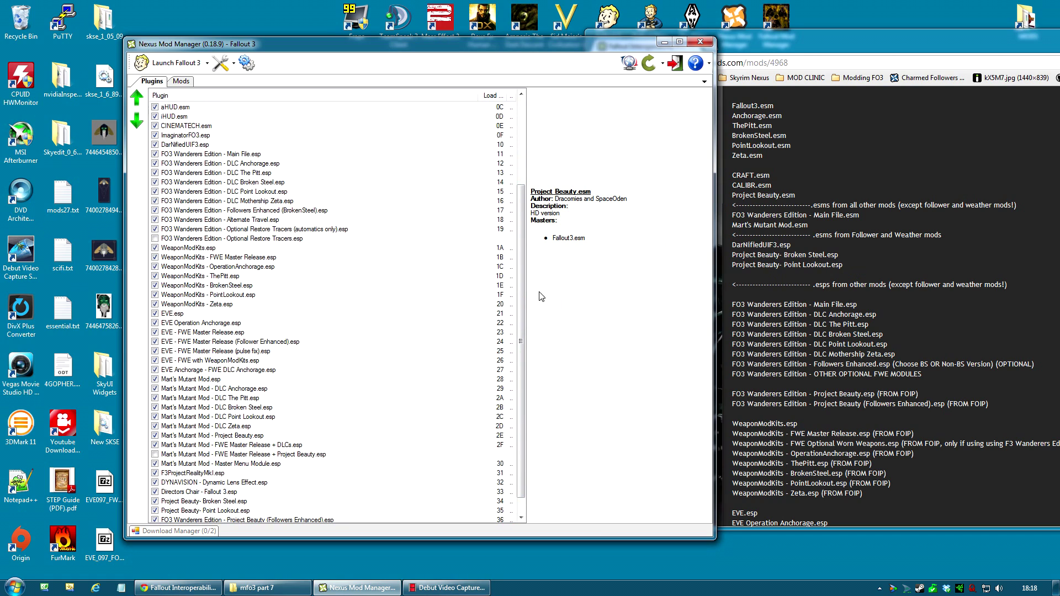
scroll(519, 276, "down", 1)
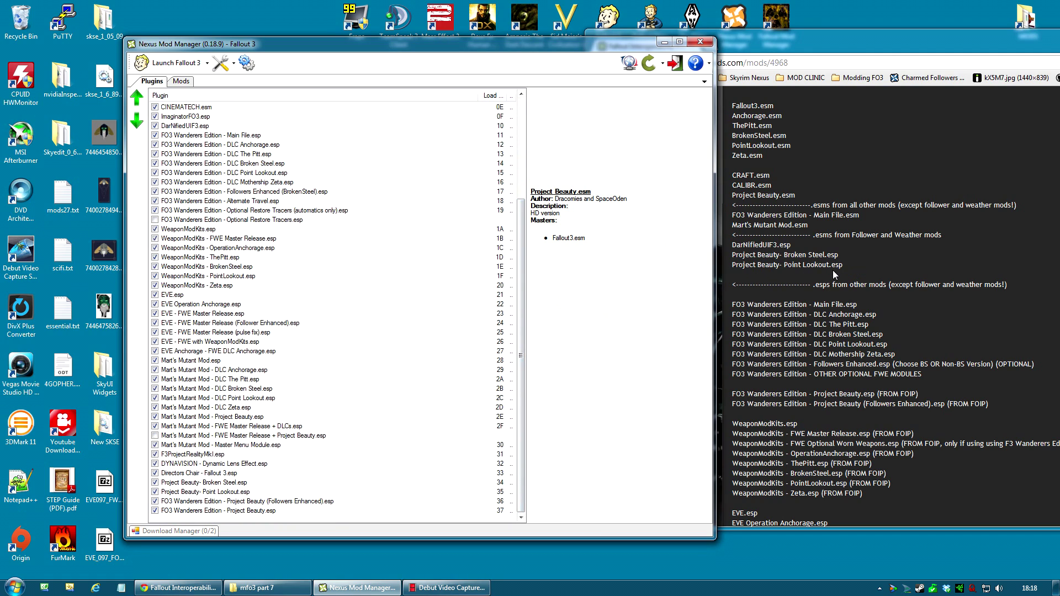
left_click(232, 483)
left_click_drag(235, 495, 191, 136)
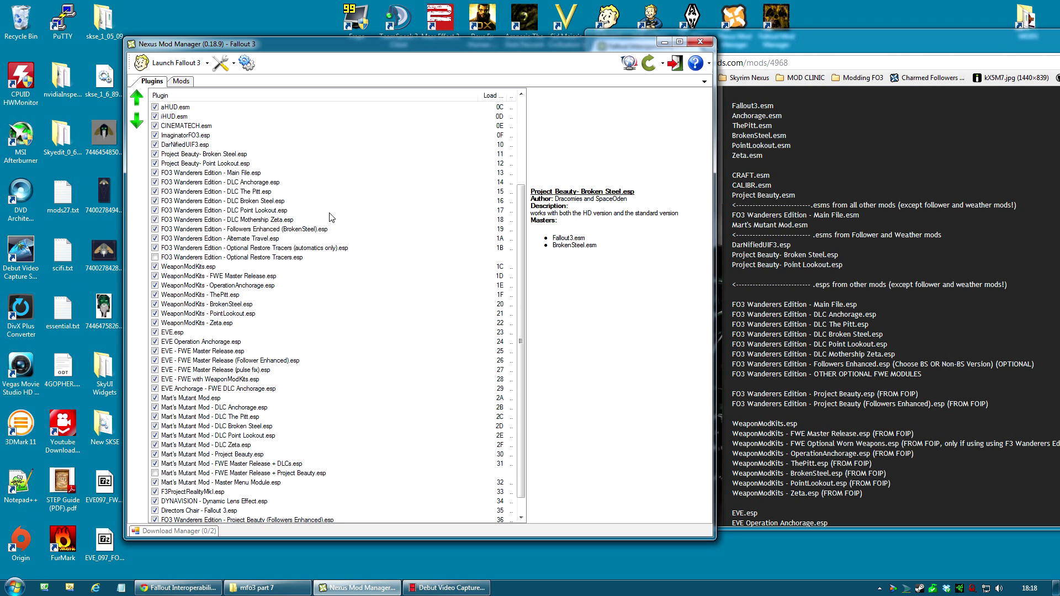
- Check the rest of the FOIP list and move FO3 Wanderers Edition - Project Beauty.esp directly above WeaponModKits.esp
left_click(795, 50)
scroll(764, 276, "down", 3)
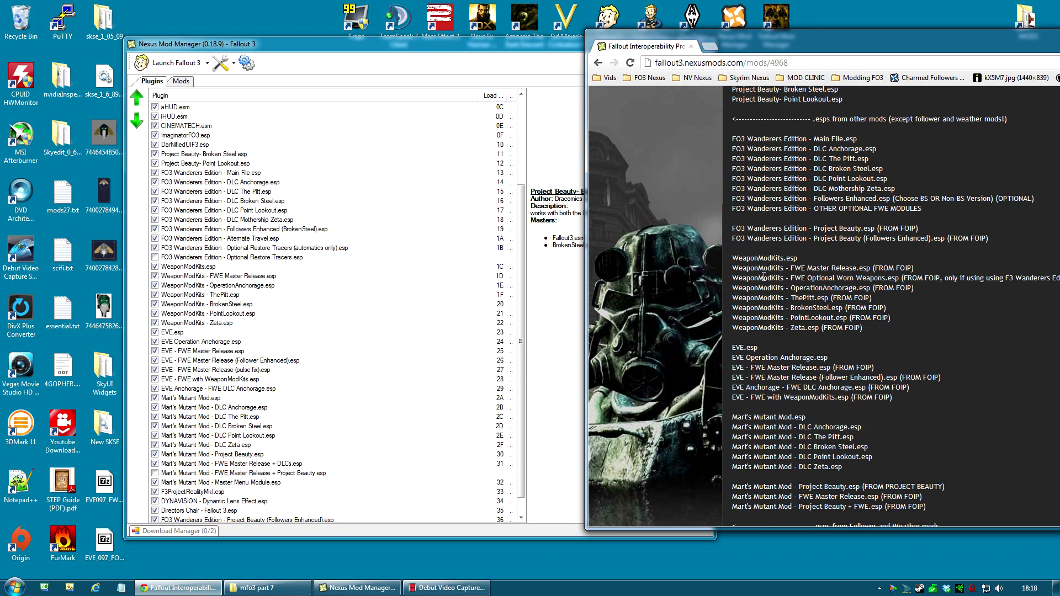
scroll(765, 283, "down", 1)
scroll(767, 303, "up", 1)
scroll(773, 331, "down", 1)
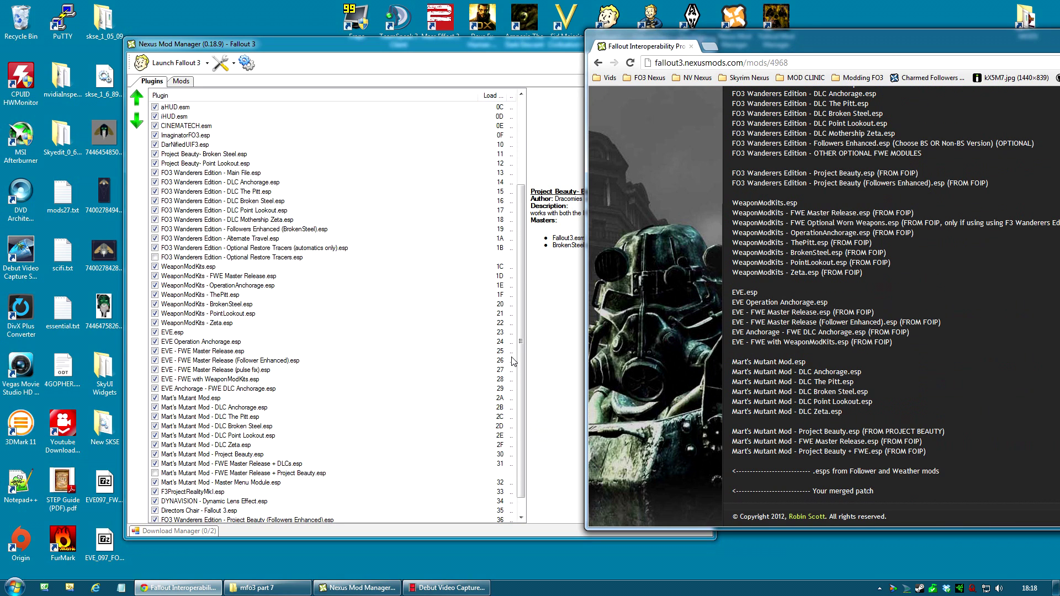
left_click(526, 235)
scroll(526, 234, "down", 1)
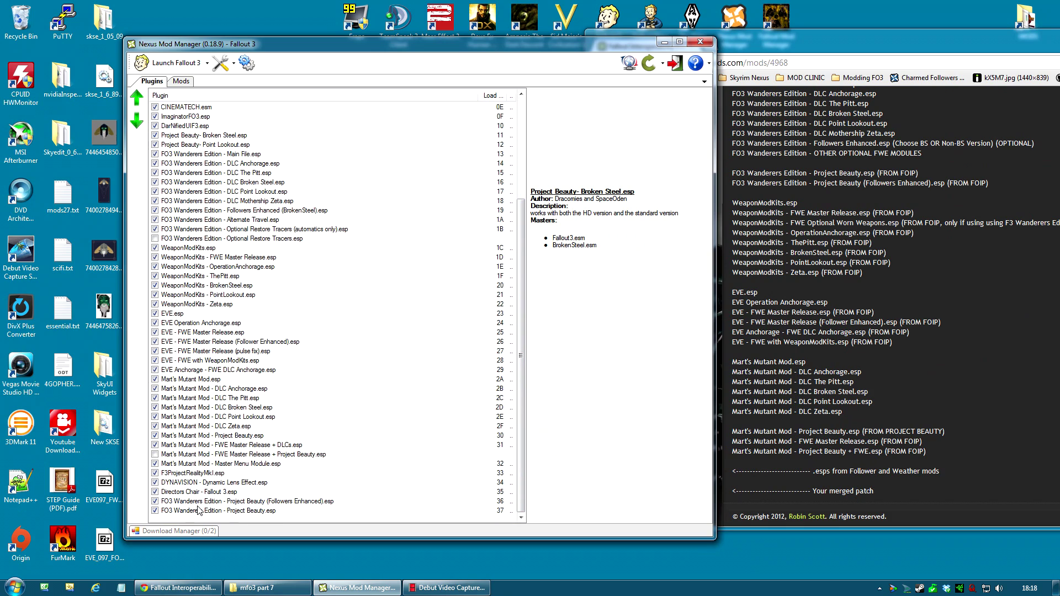
left_click(258, 512)
mouse_move(255, 512)
left_mouse_down()
mouse_move(243, 459)
mouse_move(252, 421)
mouse_move(271, 525)
left_mouse_up()
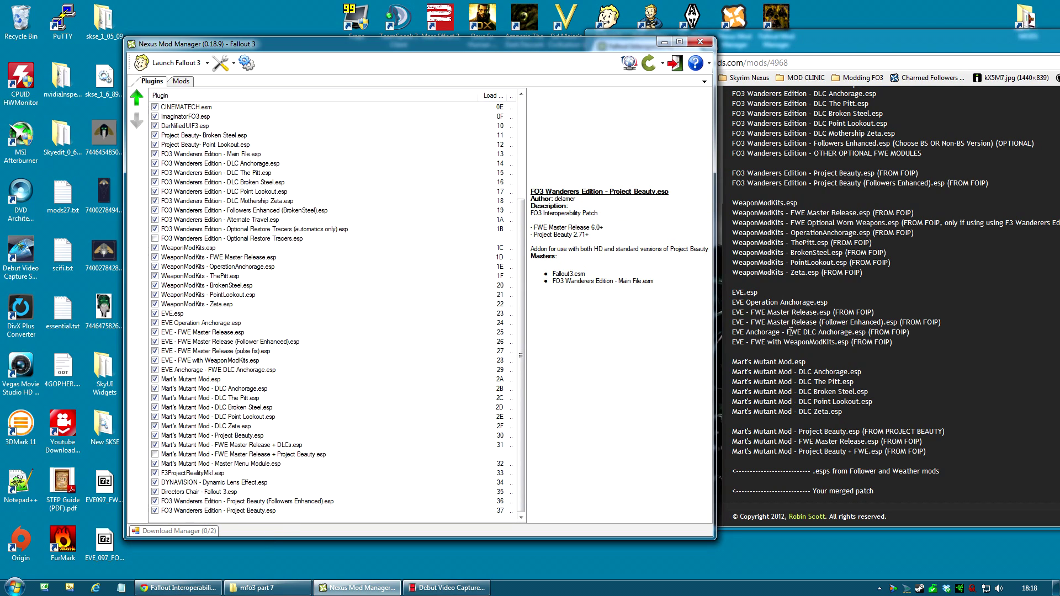
left_click(226, 512)
left_click_drag(226, 512, 250, 246)
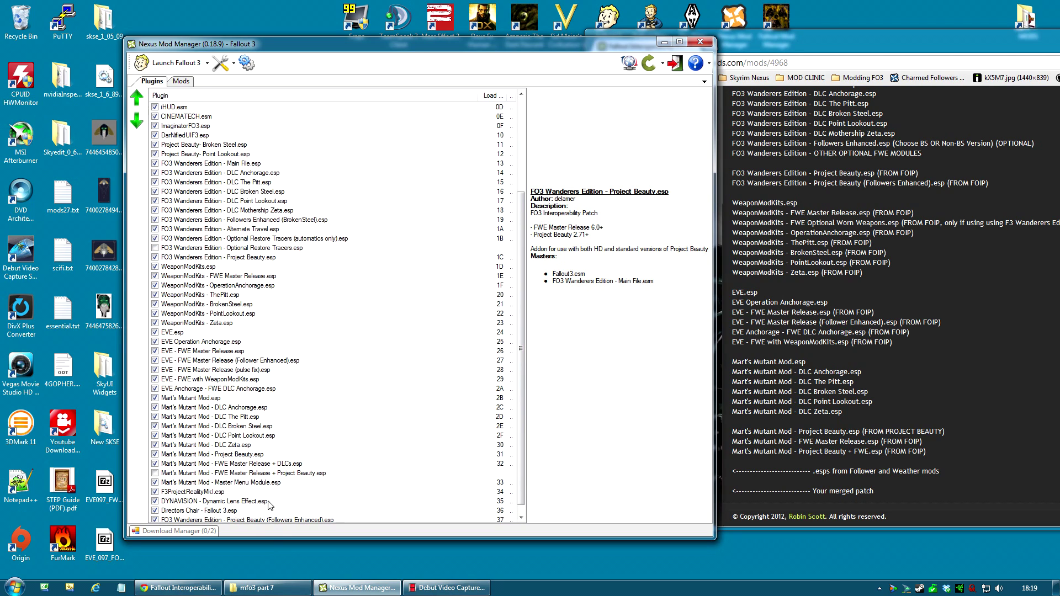
- Move FO3 Wanderers Edition - Project Beauty (Followers Enhanced).esp directly below FO3 Wanderers Edition - Project Beauty.esp and review the related plugin descriptions
left_click(320, 521)
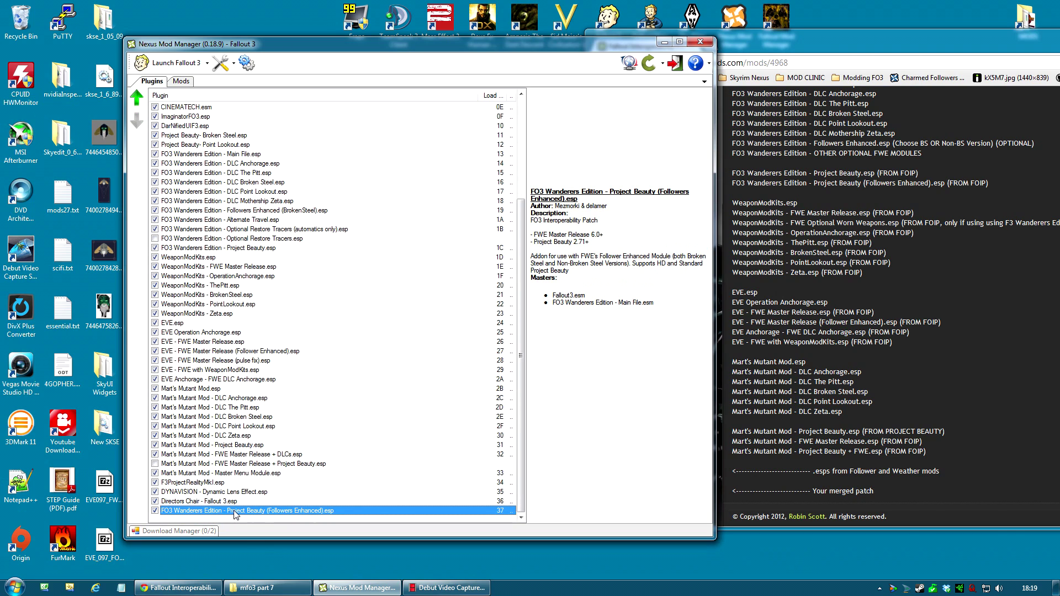
left_click_drag(238, 512, 267, 272)
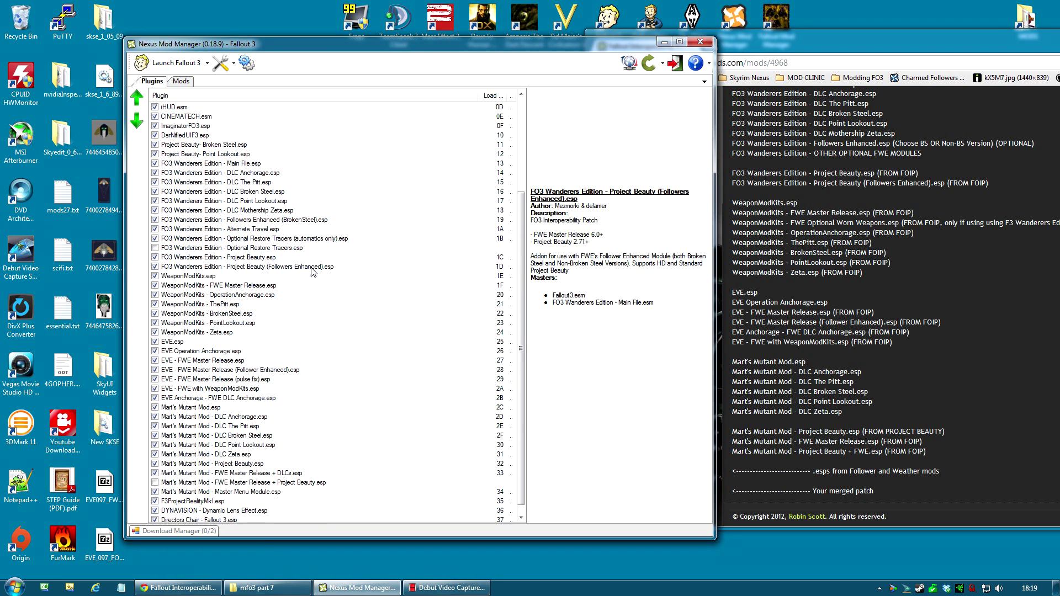
left_click(266, 220)
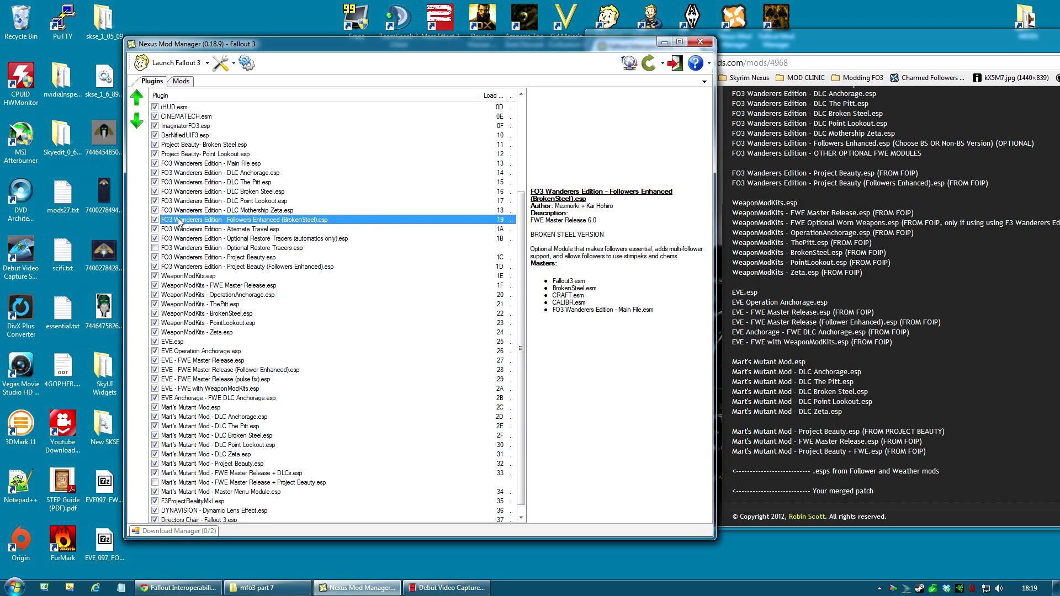
left_click(297, 267)
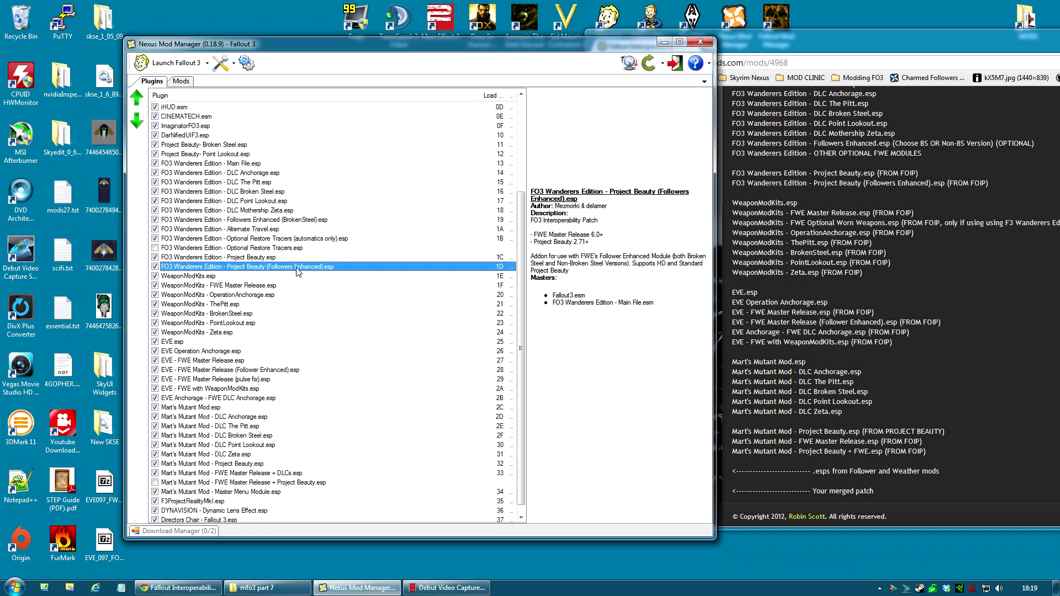
left_click(236, 258)
- Compare Mart's Mutant Mod - FWE Master Release + Project Beauty.esp with the FOIP list and enable that plugin
scroll(268, 276, "down", 1)
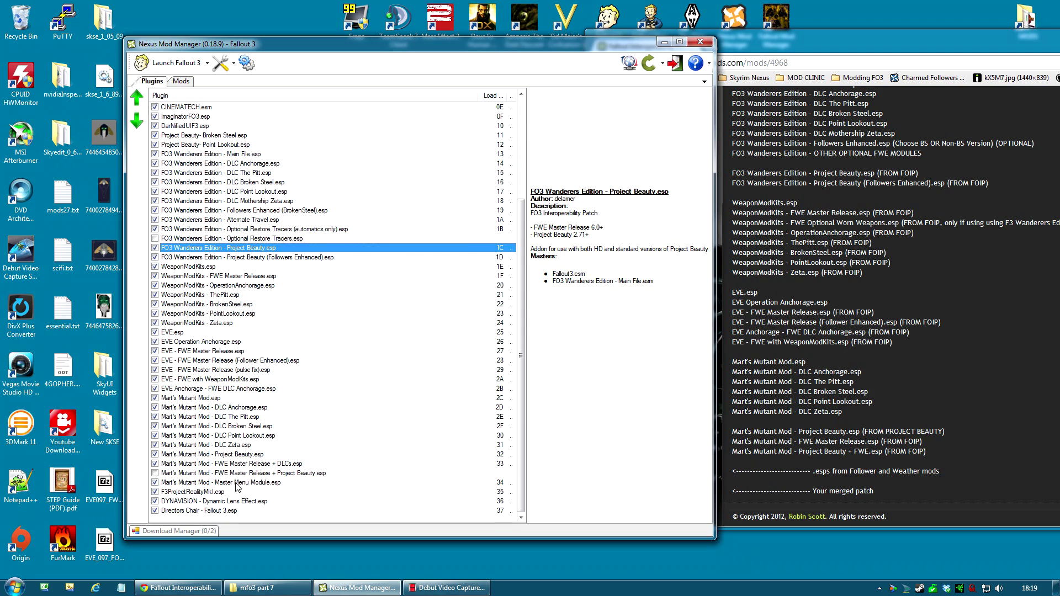
left_click(208, 475)
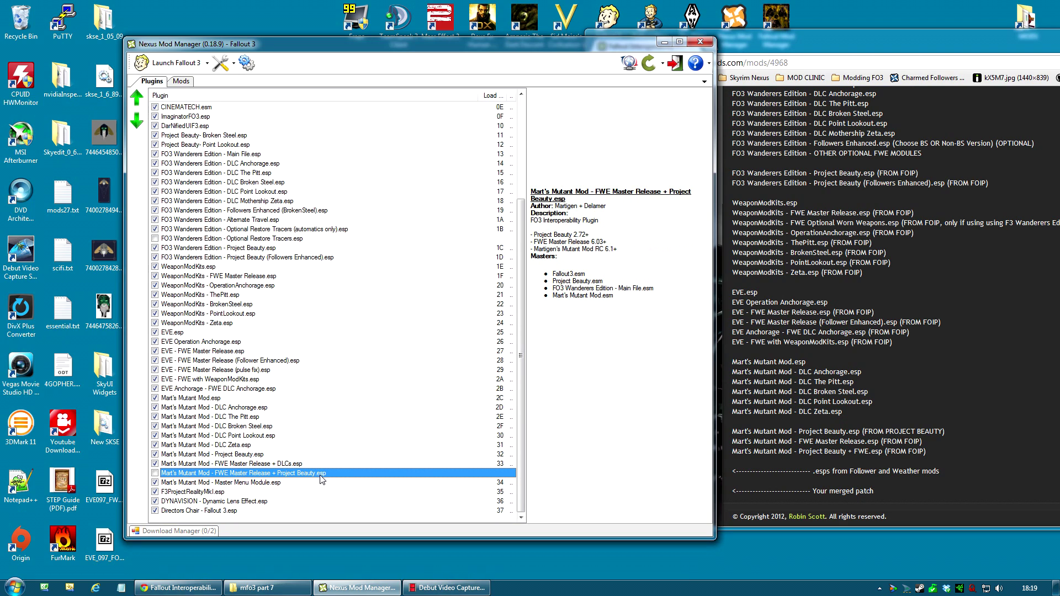
left_click_drag(734, 451, 935, 448)
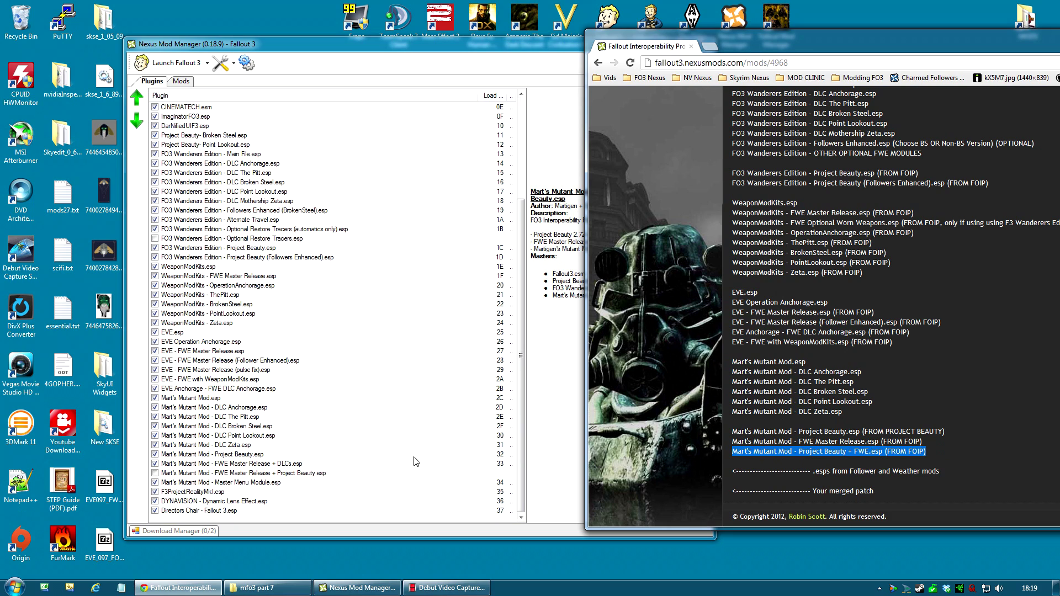
left_click(172, 475)
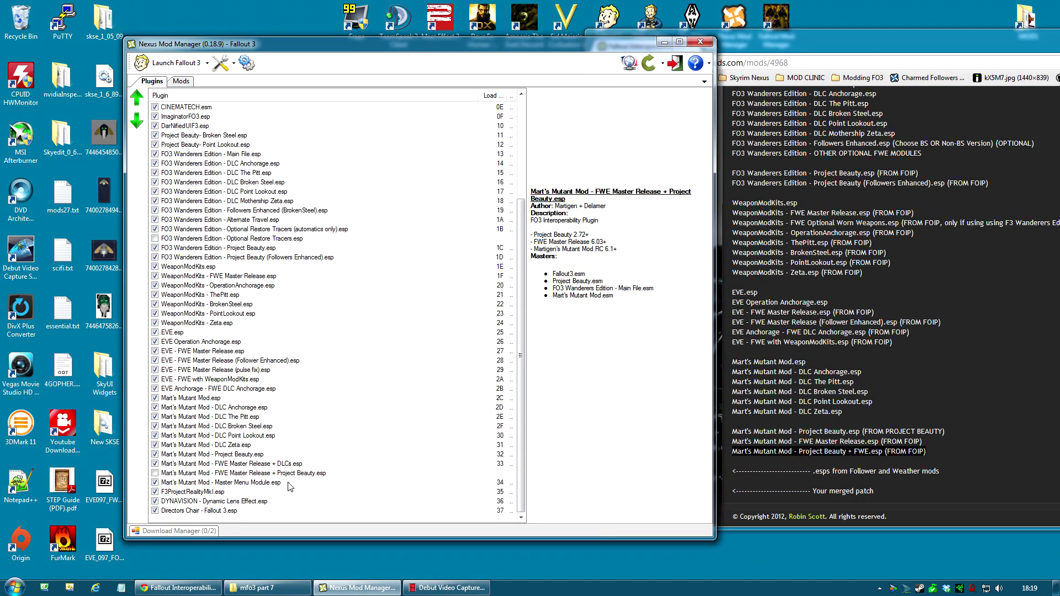
left_click(155, 474)
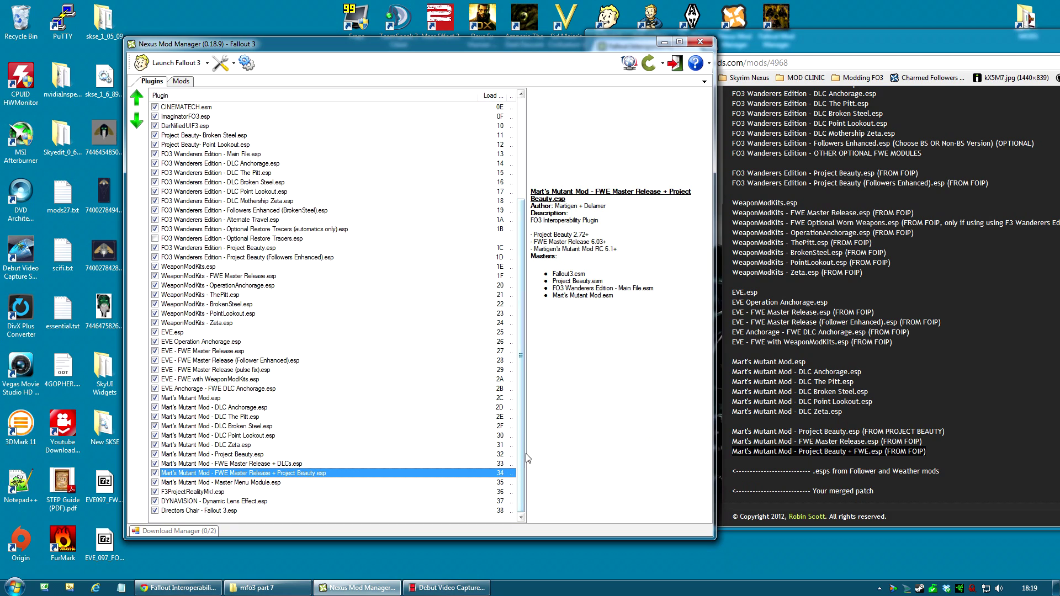
left_click(366, 464)
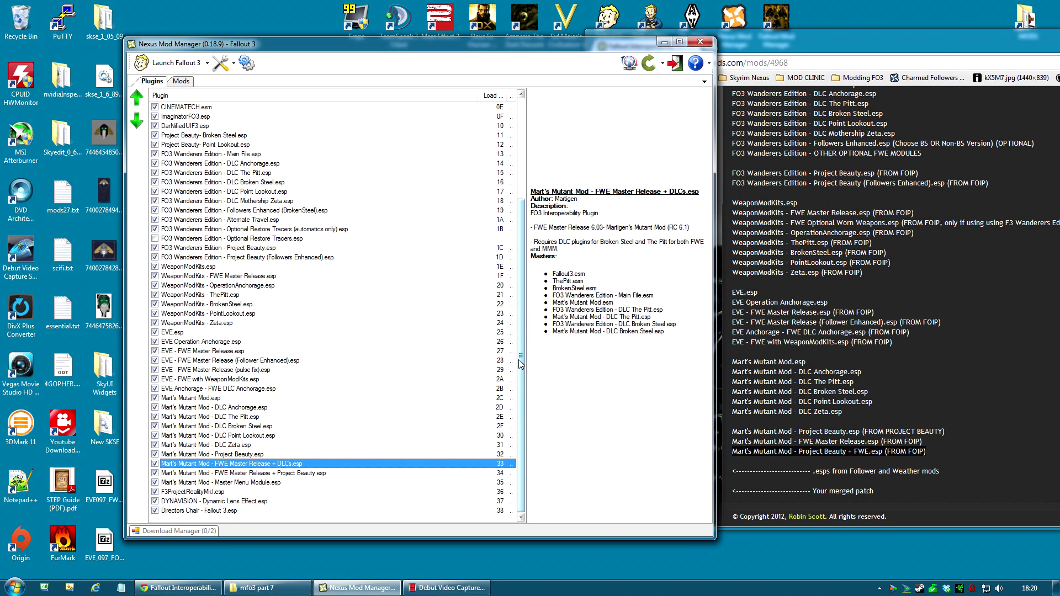
scroll(530, 411, "up", 5)
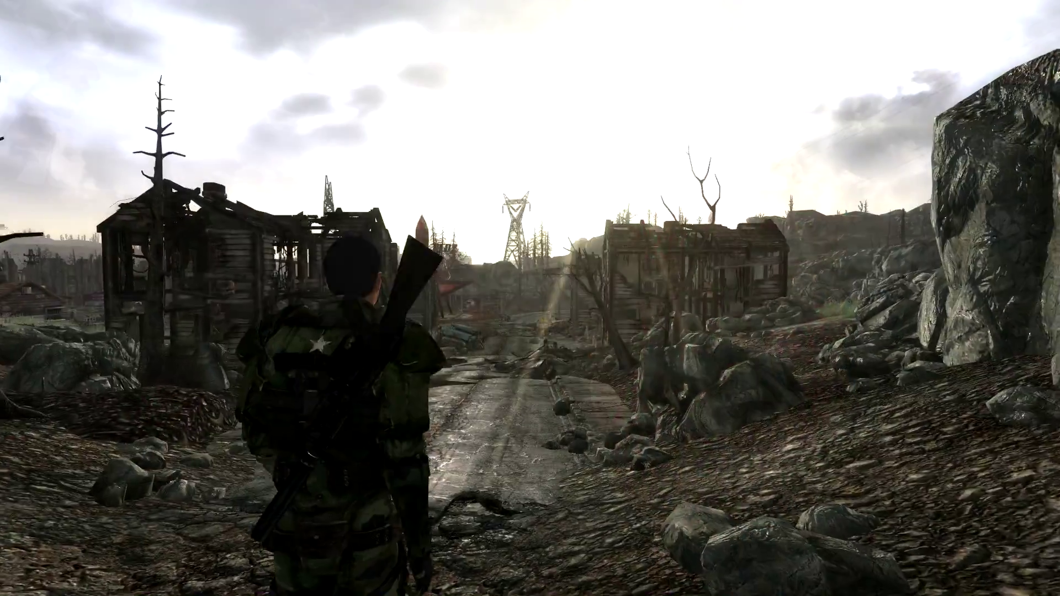
key("w")
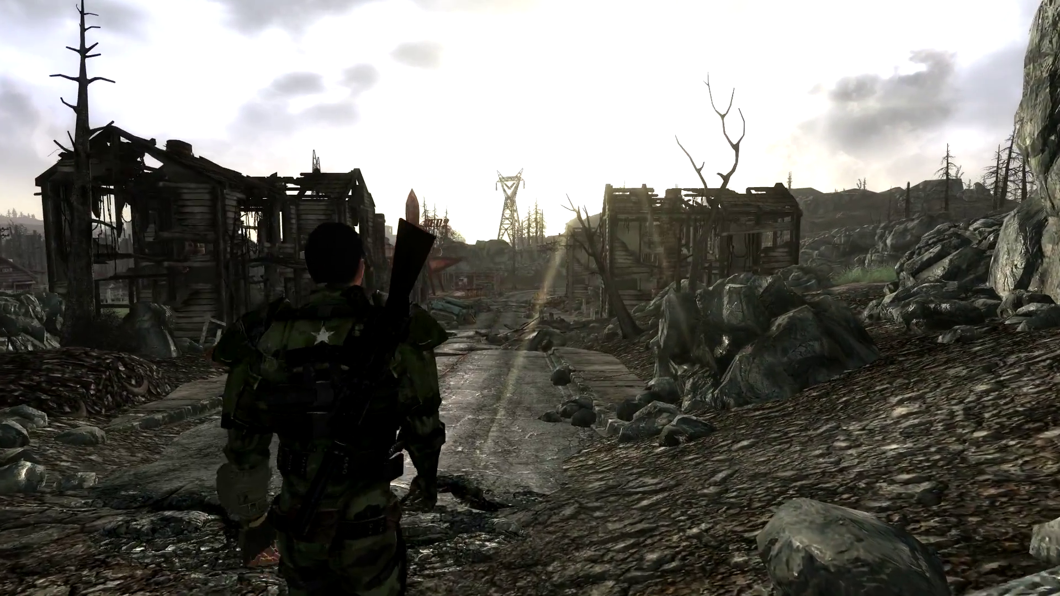